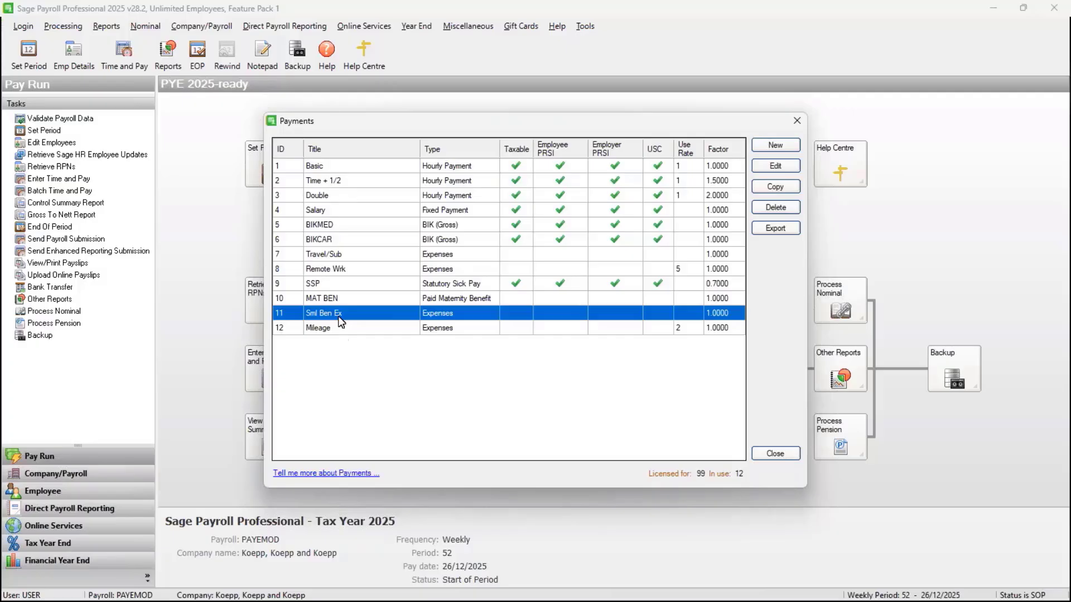
Step: Review the Sml Ben Ex payment's type and enhanced reporting category options, leaving its settings unsaved
left_click(775, 166)
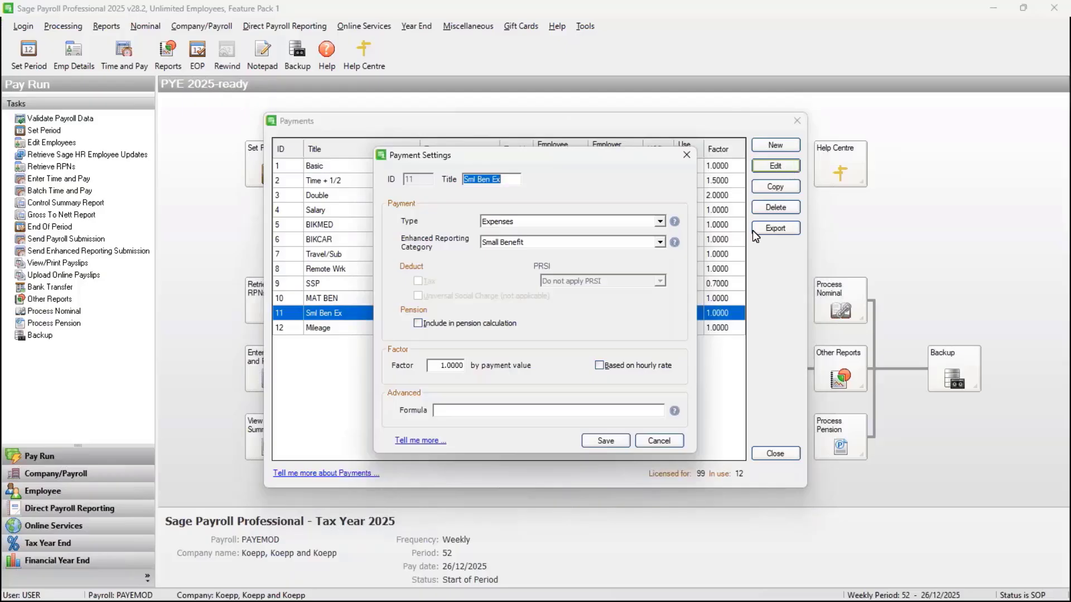
left_click(659, 222)
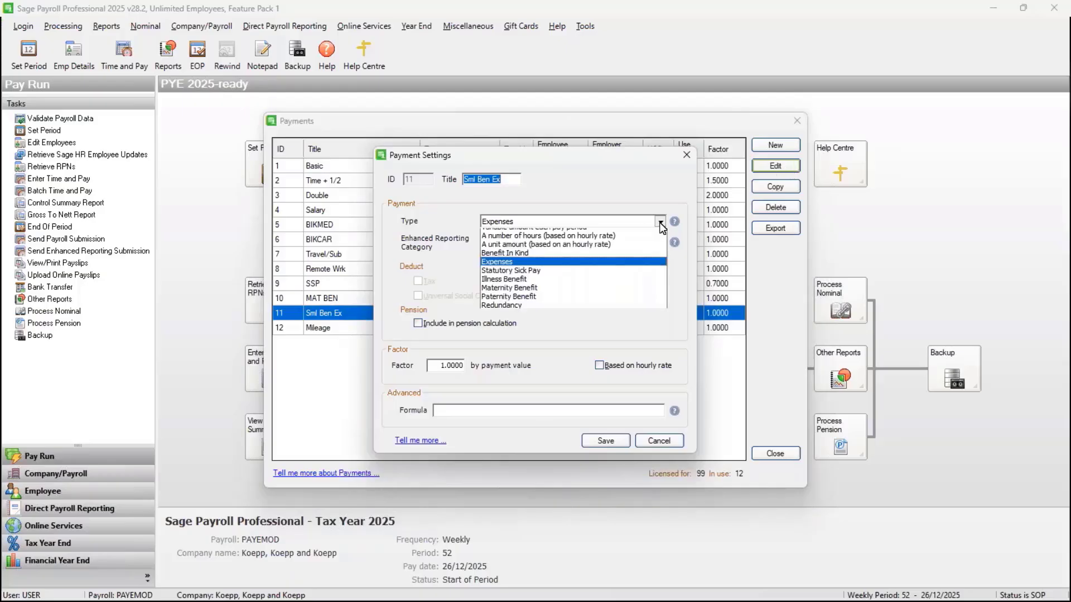
left_click(659, 222)
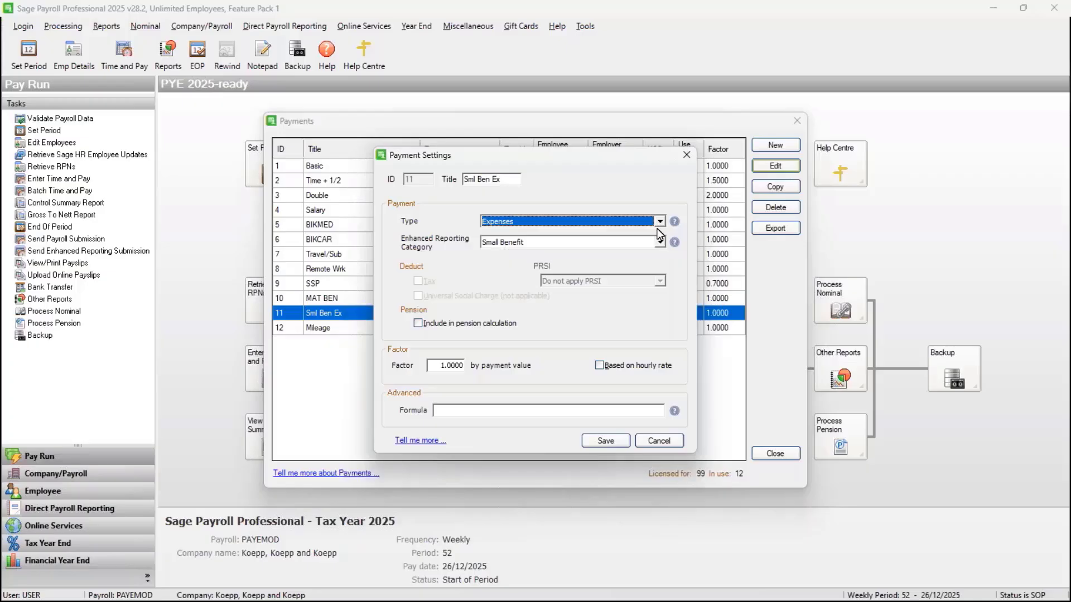
left_click(661, 243)
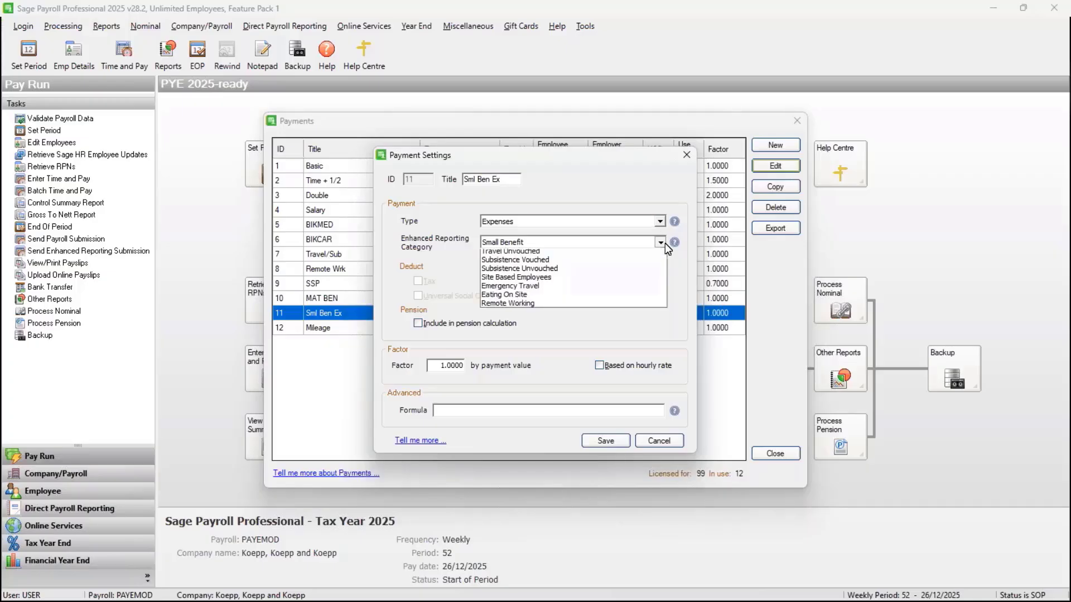
left_click(664, 243)
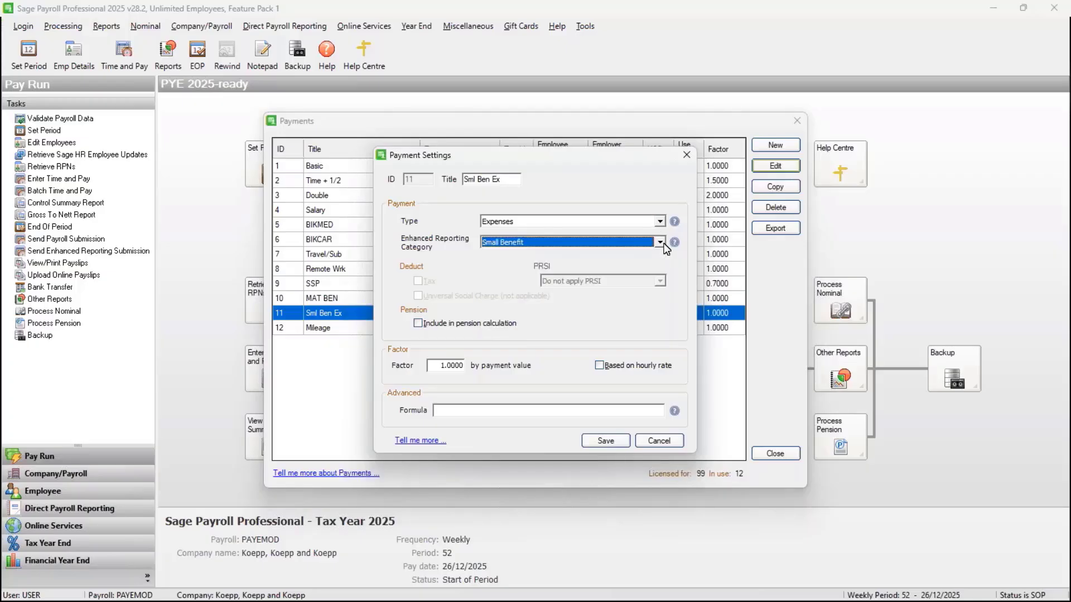
left_click(677, 444)
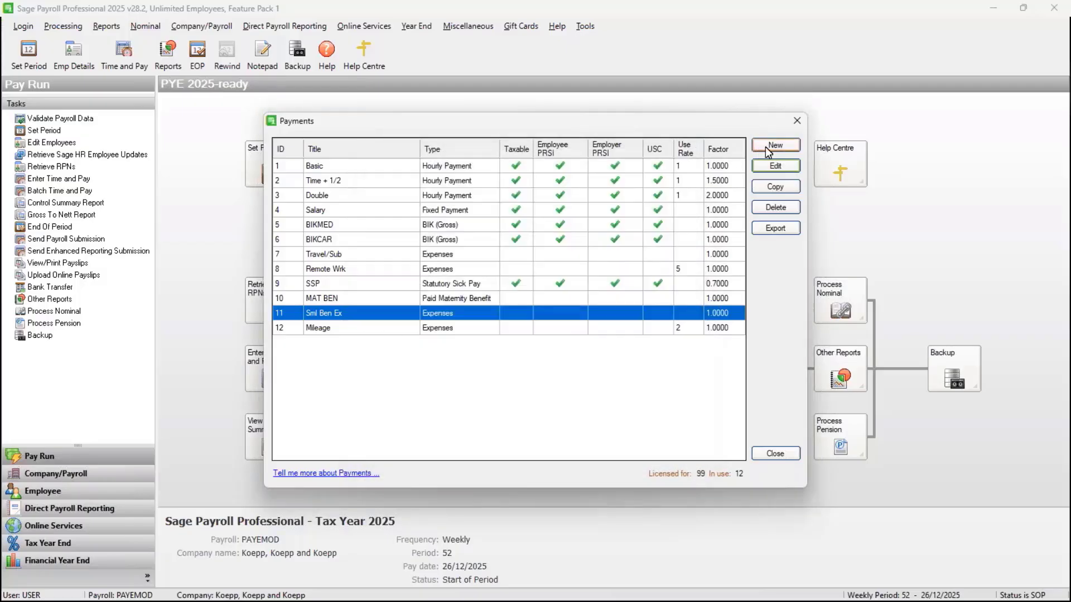
Step: Set up a new payment with type Expenses and enhanced reporting category Small Benefit, and discard it without saving
left_click(765, 146)
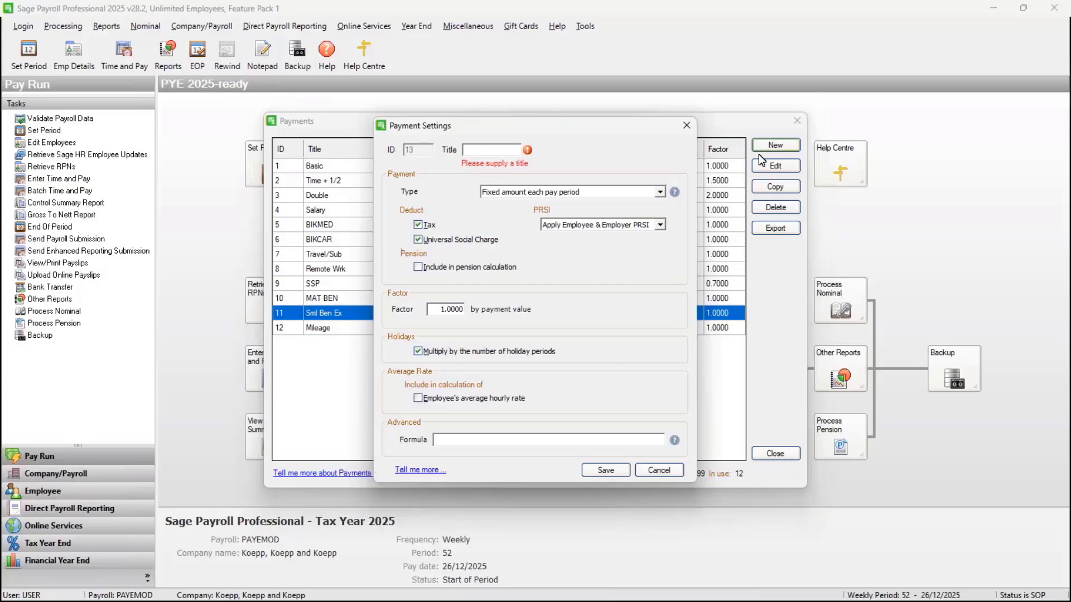
left_click(660, 192)
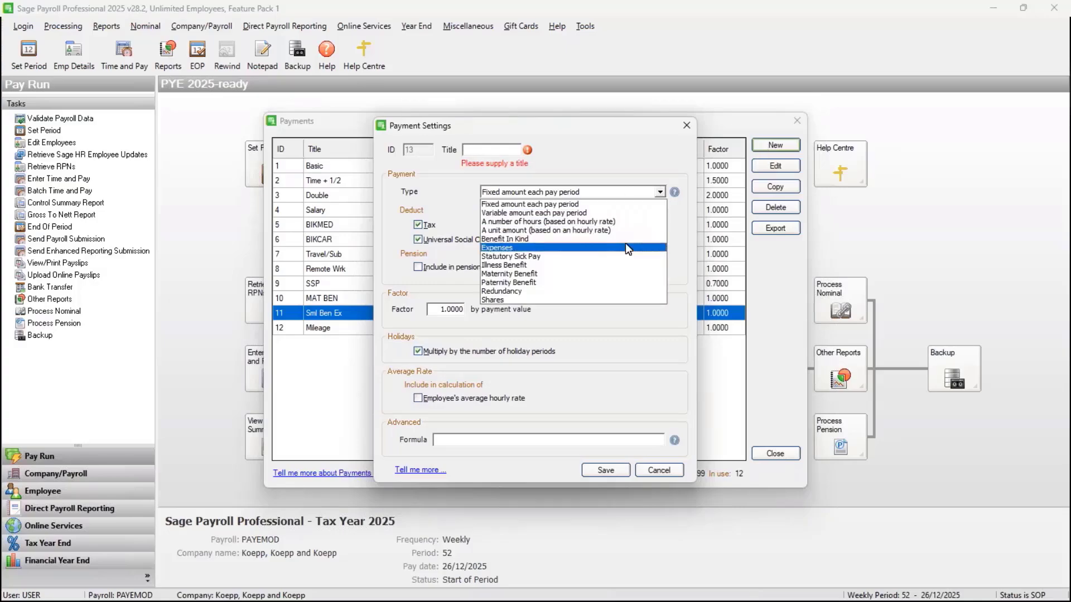
left_click(625, 244)
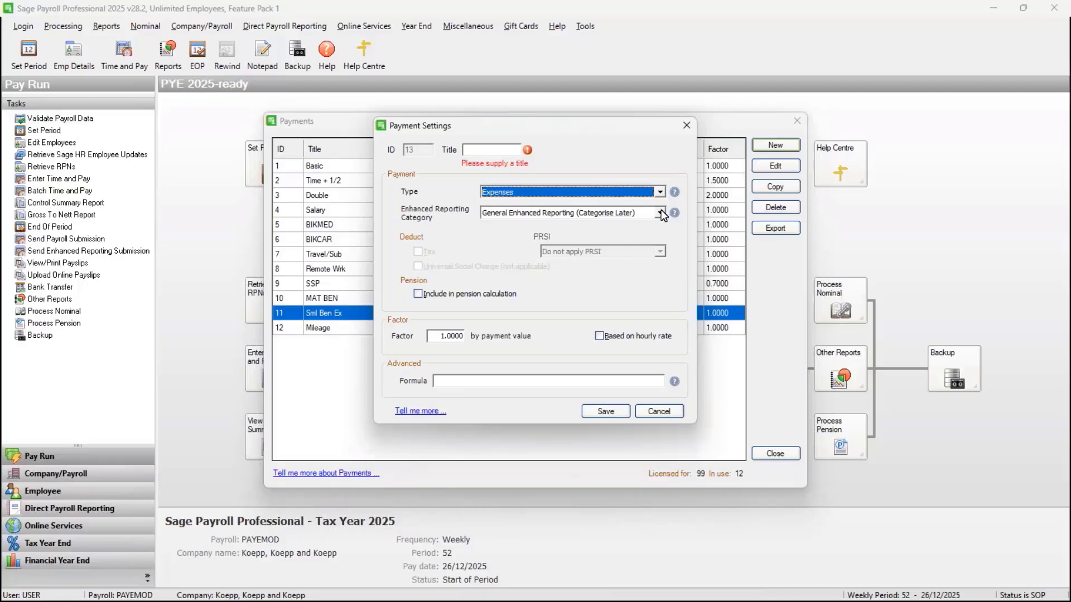
left_click(661, 212)
left_click(618, 230)
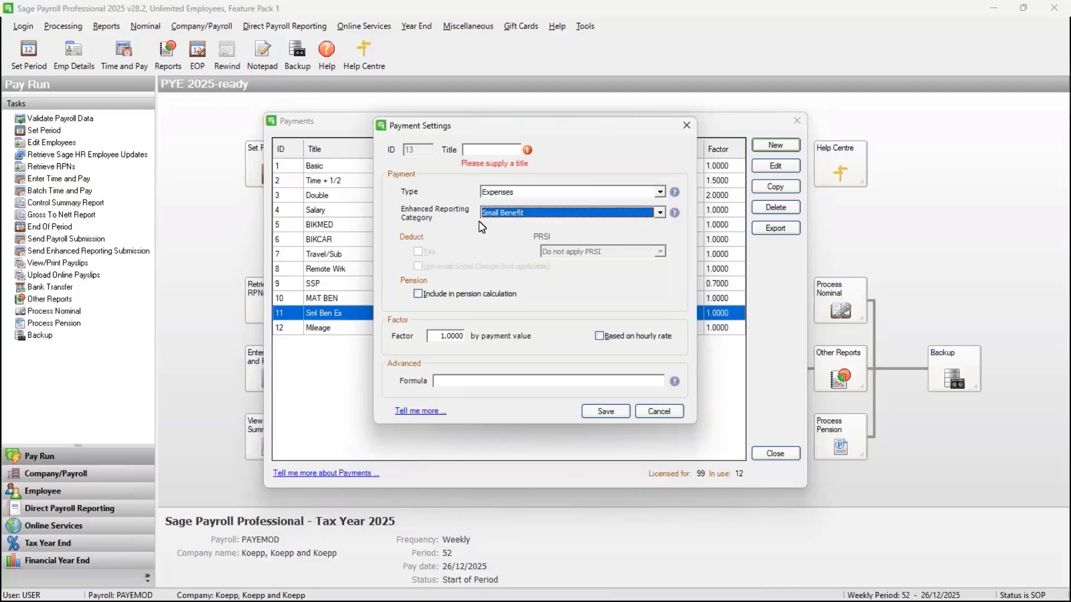
left_click(655, 411)
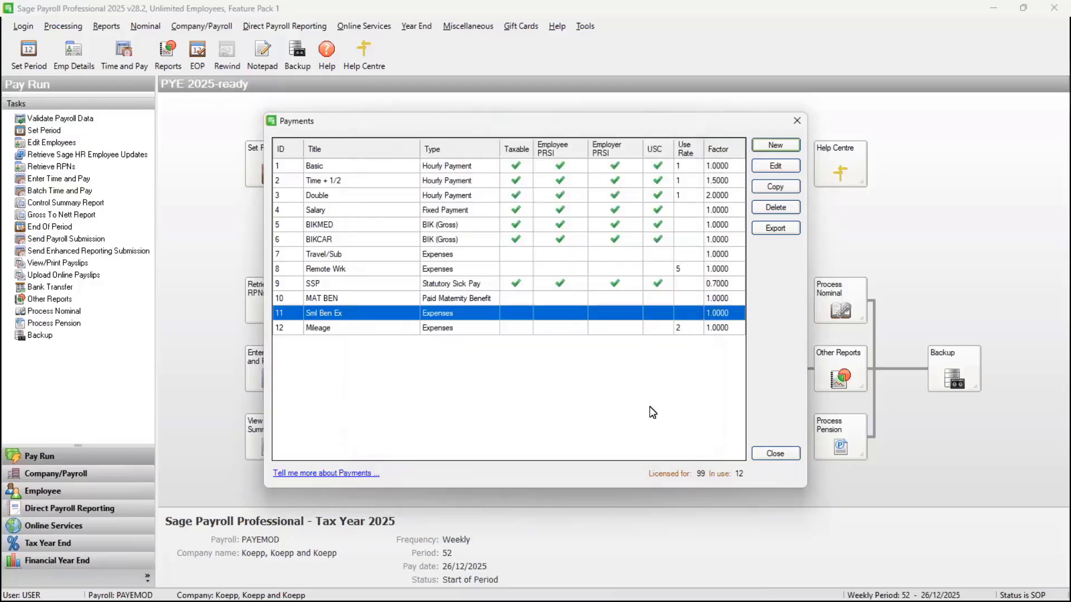
Step: Leave the payments list and review the settings of the Sml Ben Ex deduction without changing them
left_click(782, 456)
left_click(214, 32)
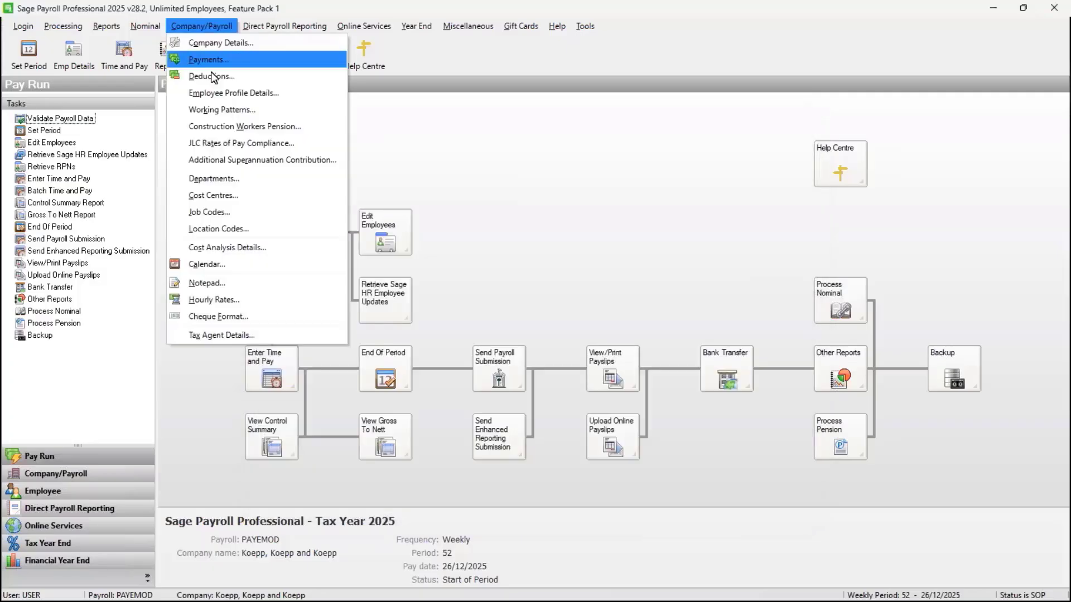
left_click(213, 77)
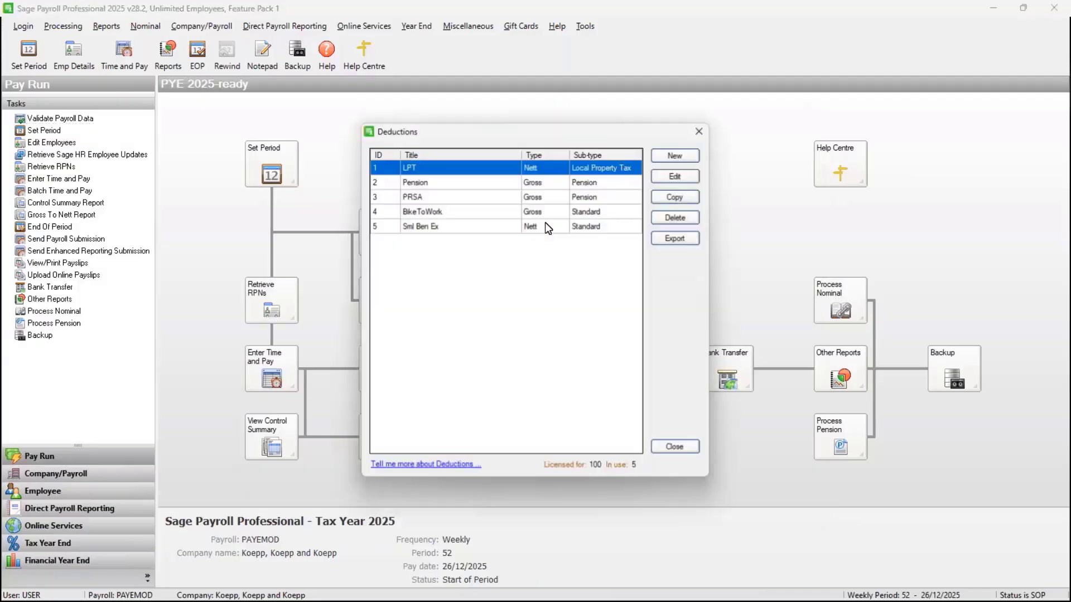
left_click(478, 228)
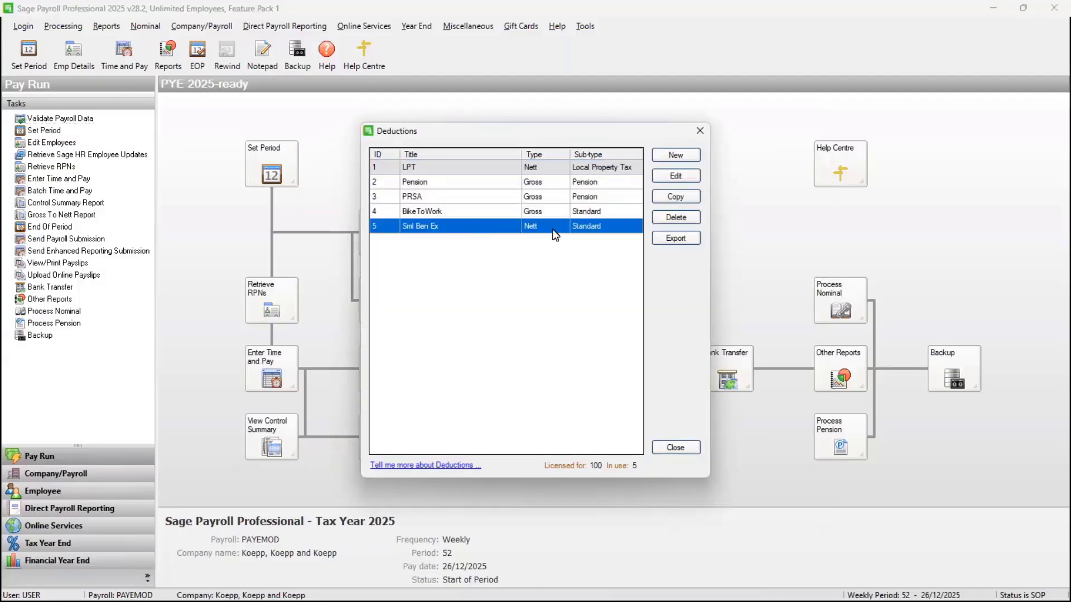
left_click(682, 179)
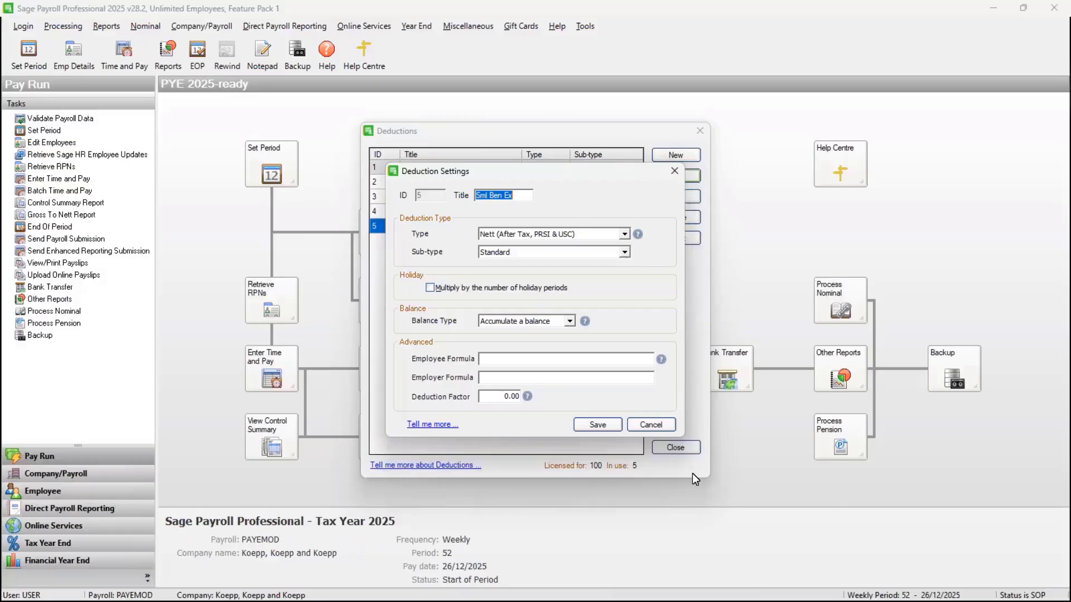
left_click(657, 427)
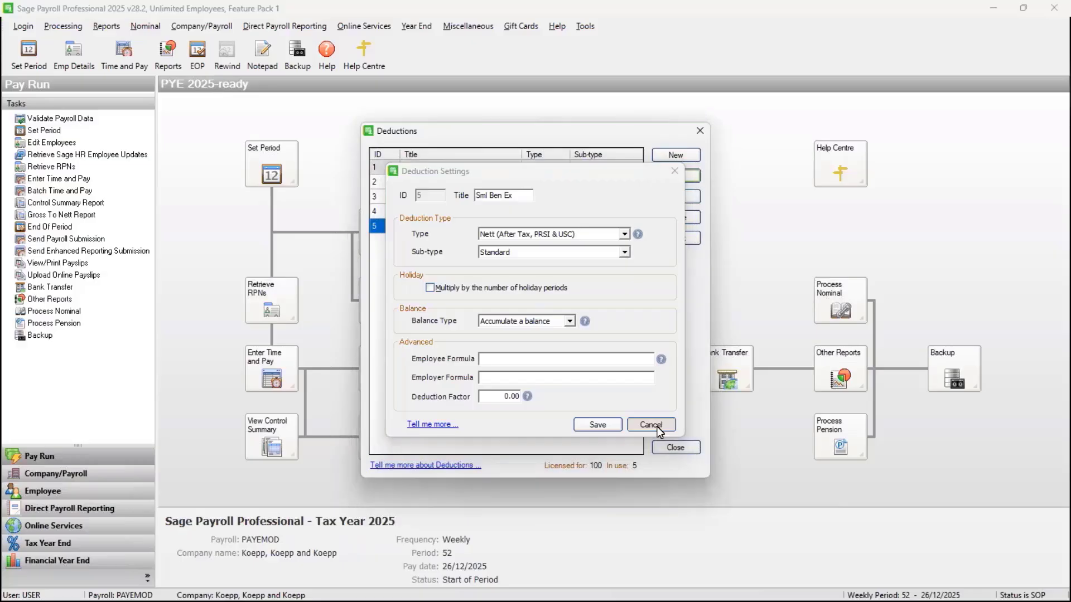
left_click(674, 448)
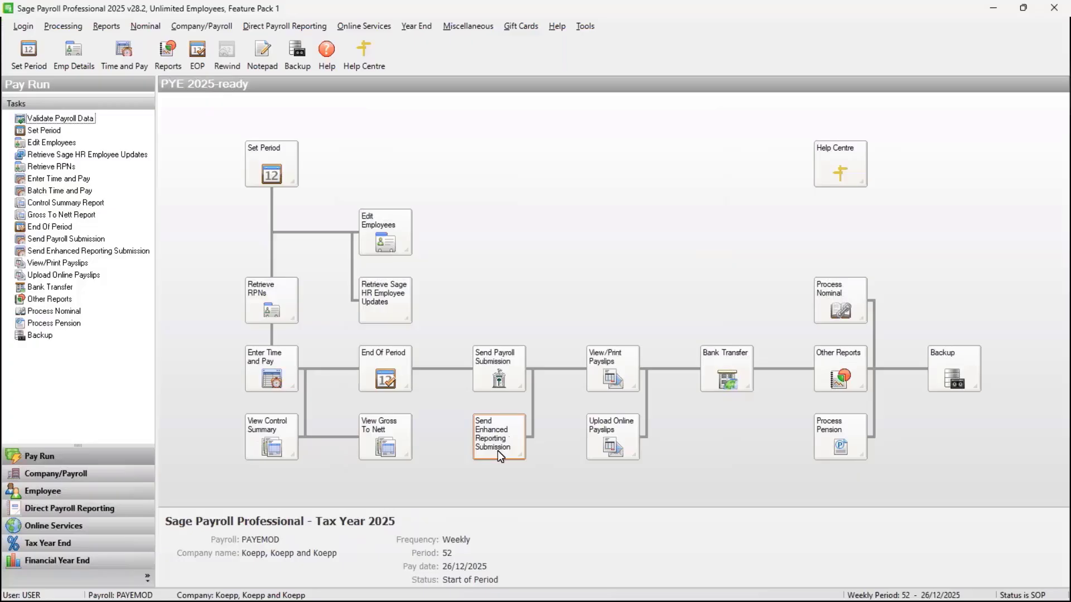
Step: Open time and pay entry for the weekly payroll, declining to retrieve RPN details
left_click(267, 384)
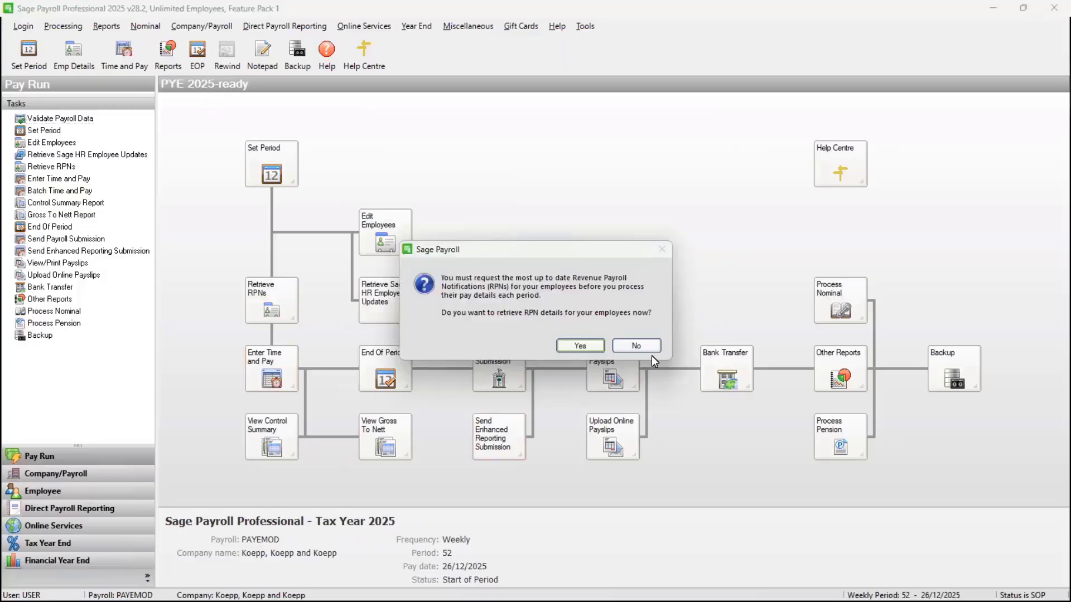
left_click(653, 350)
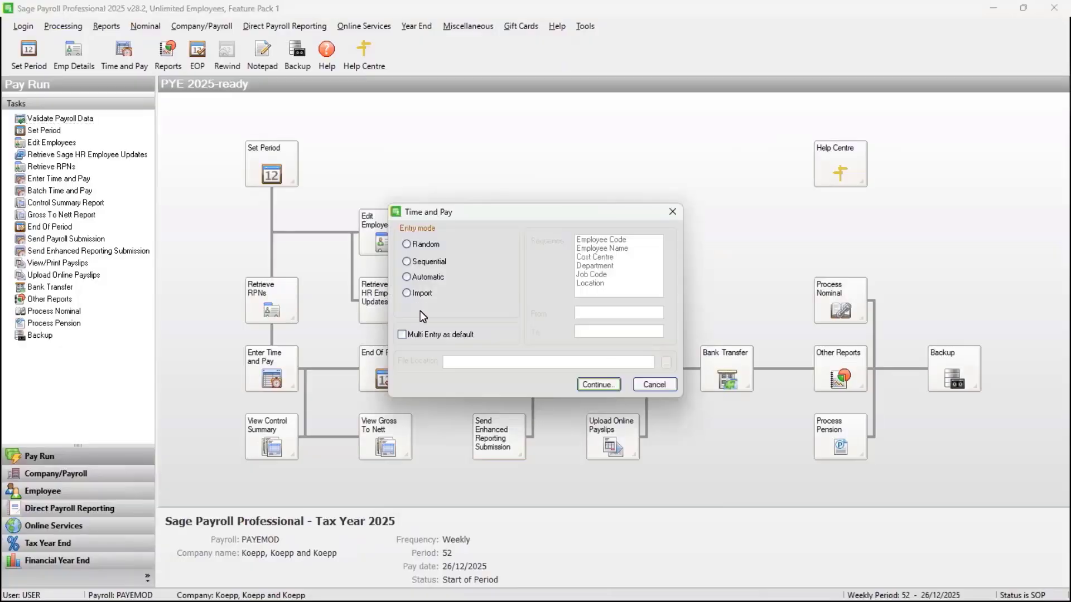
left_click(606, 386)
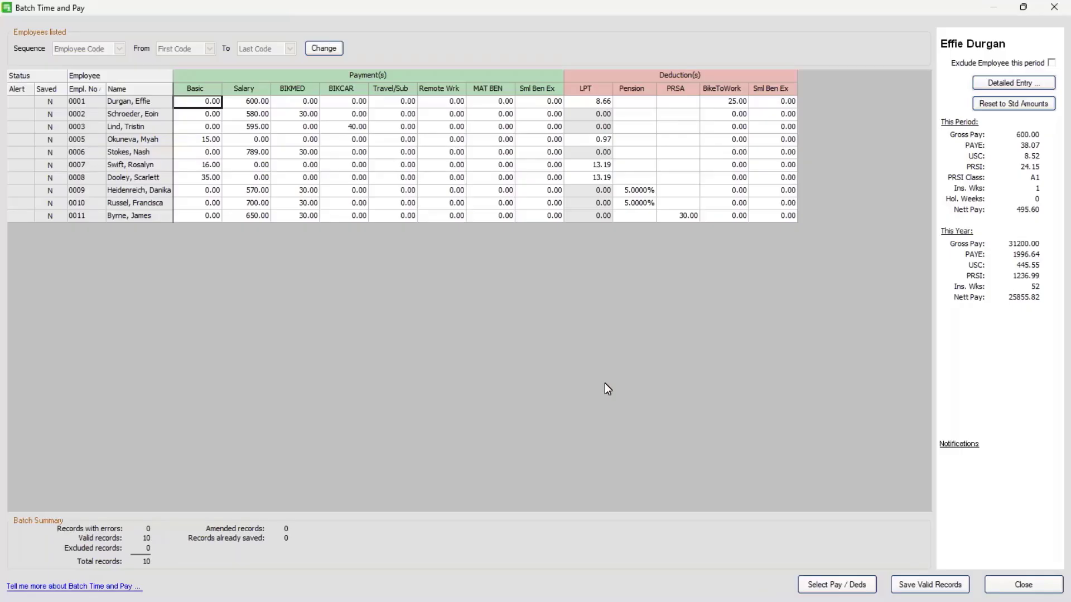
Step: Locate the Sml Ben Ex payment and deduction columns and check which payments and deductions are set to display
left_click(539, 104)
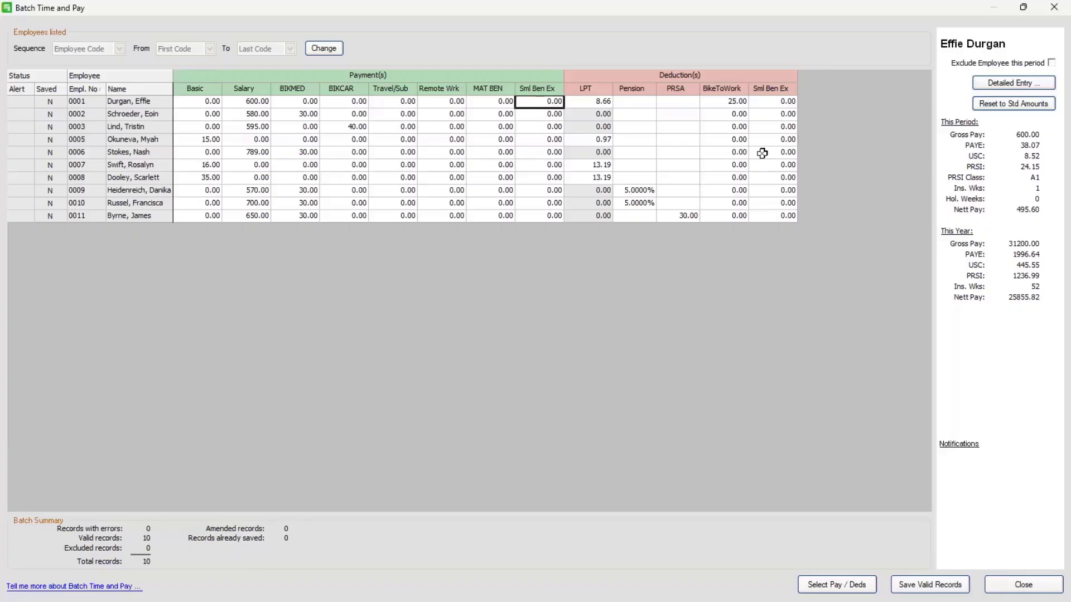
left_click(786, 102)
left_click(551, 104)
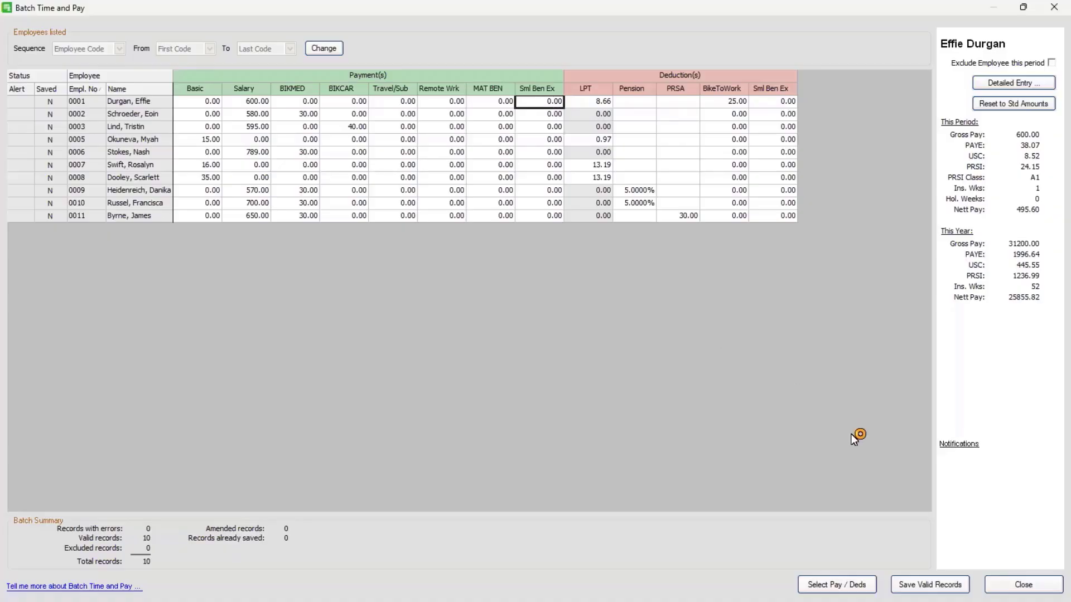
left_click(872, 586)
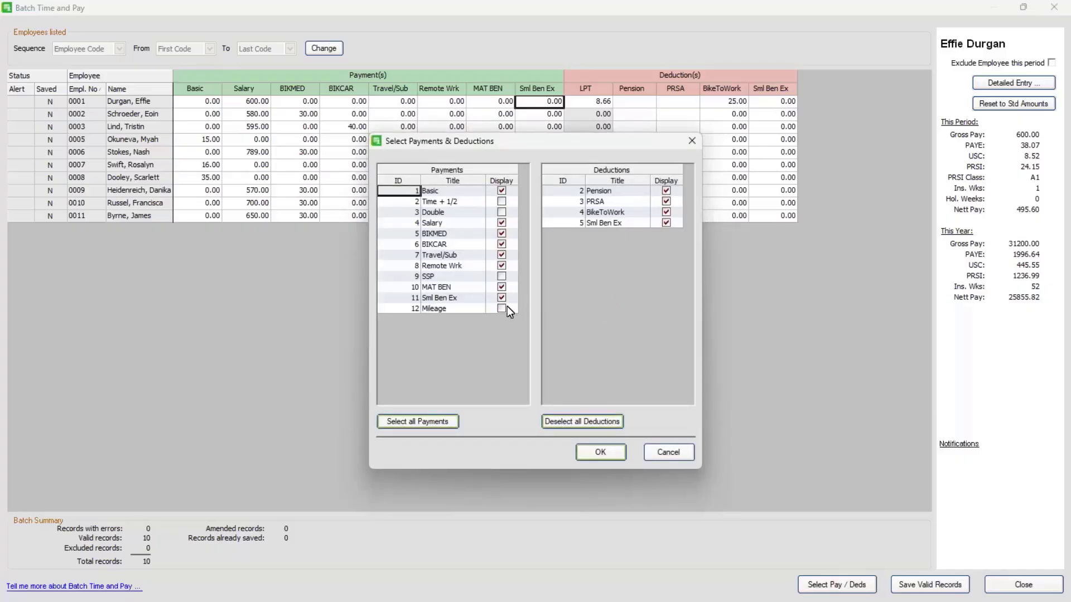
left_click(618, 455)
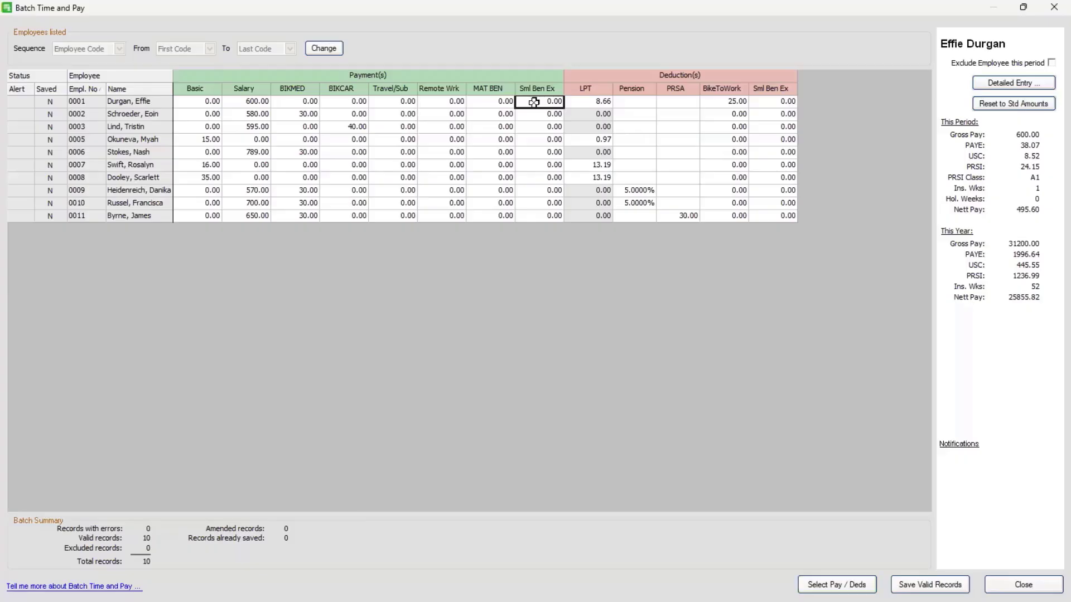
Step: Enter 500 as both the Sml Ben Ex payment and the Sml Ben Ex deduction for the first employee
type("500")
left_click(600, 103)
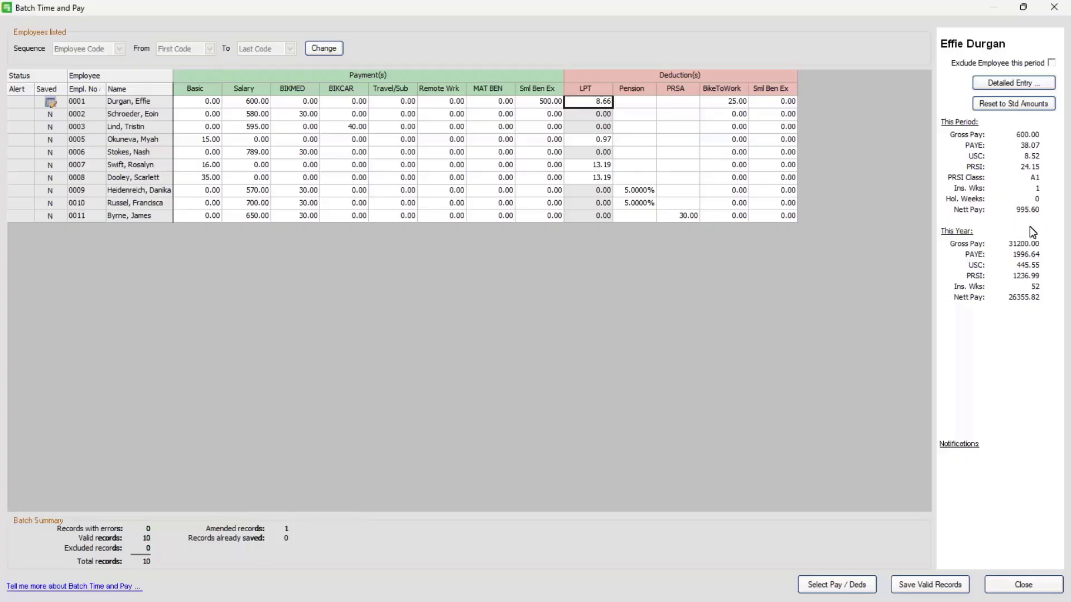
left_click(784, 104)
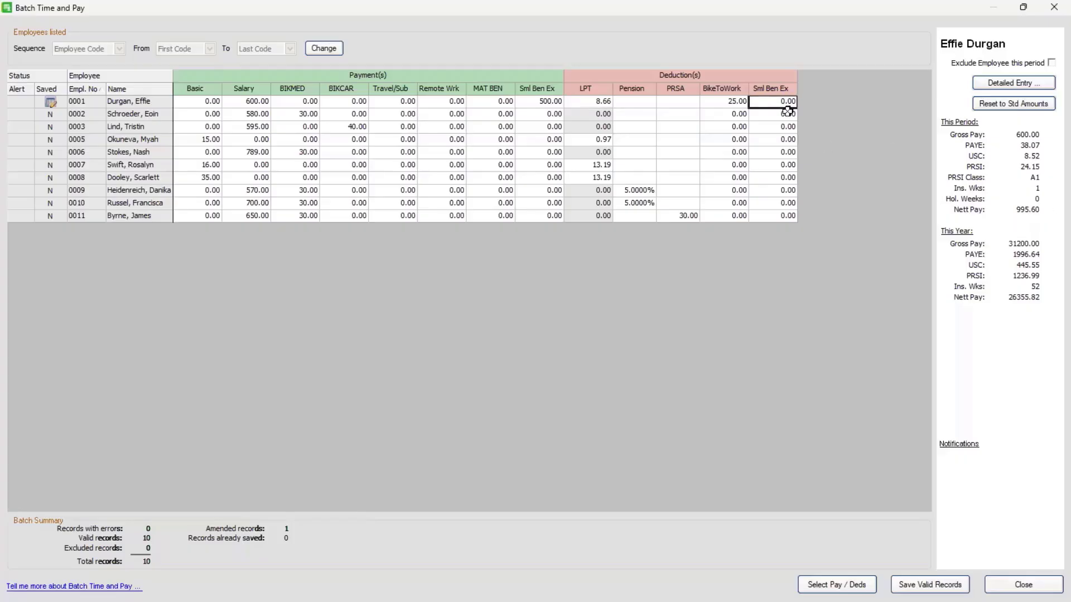
type("500")
left_click(740, 100)
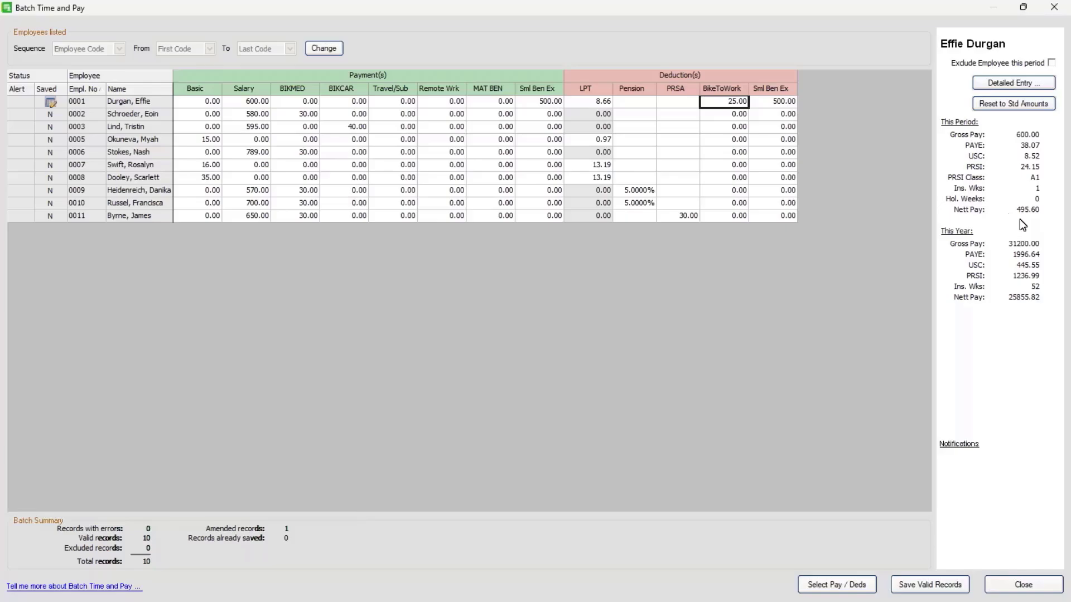
Step: Check the first employee's Sml Ben Ex values in the detailed entry and preview the payslip, and return to the batch grid
left_click(1013, 81)
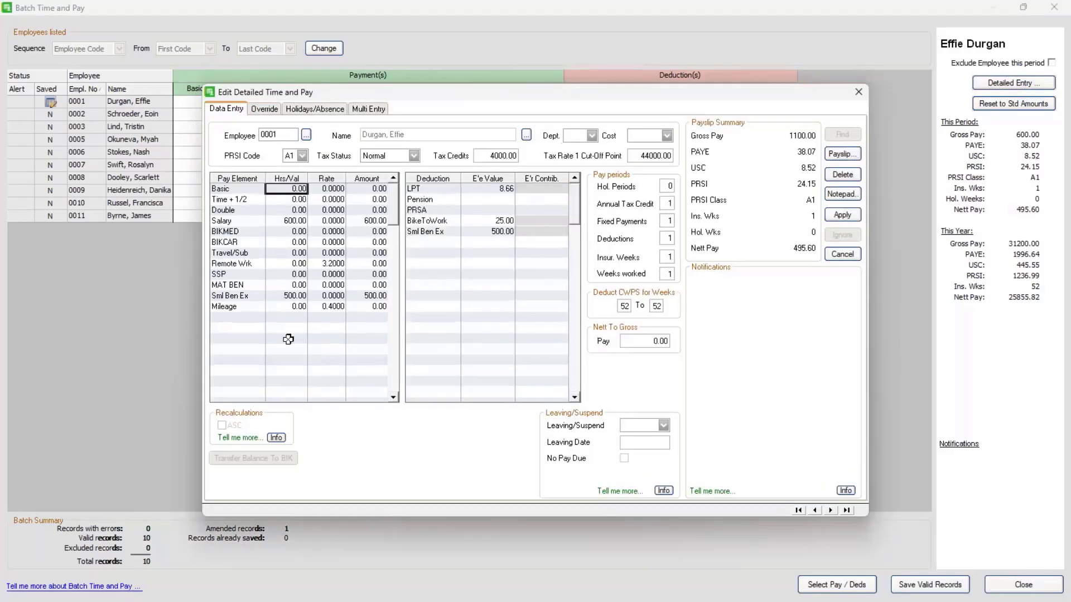
left_click(286, 297)
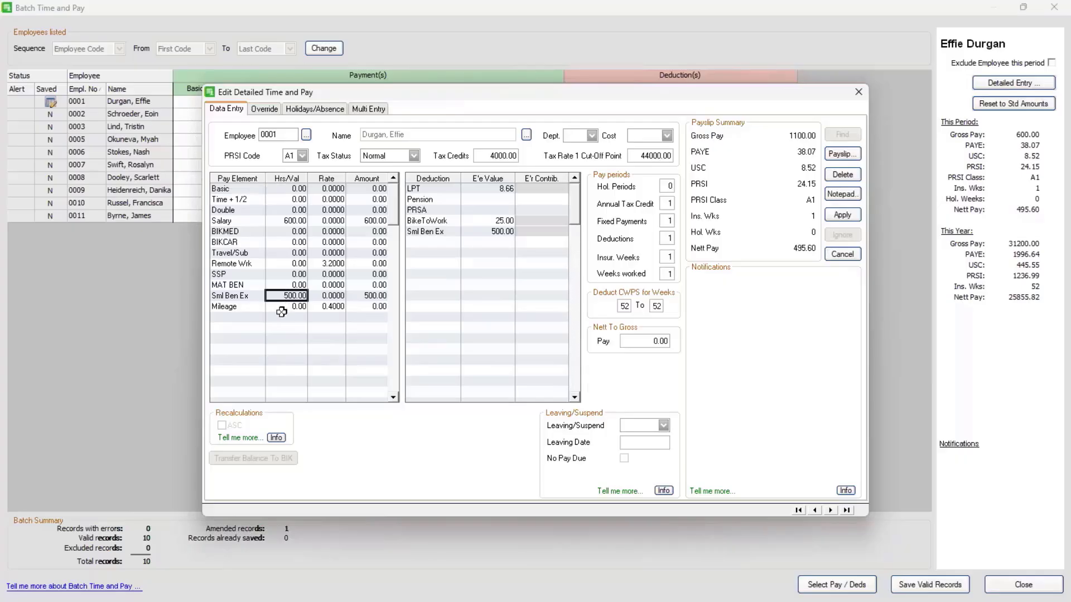
left_click(502, 253)
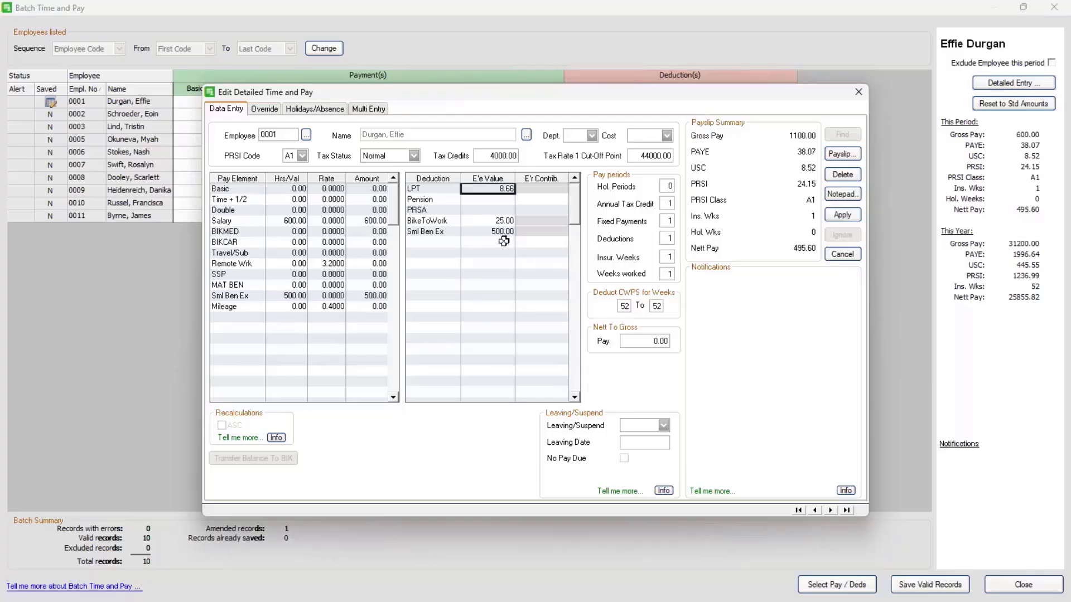
left_click(499, 233)
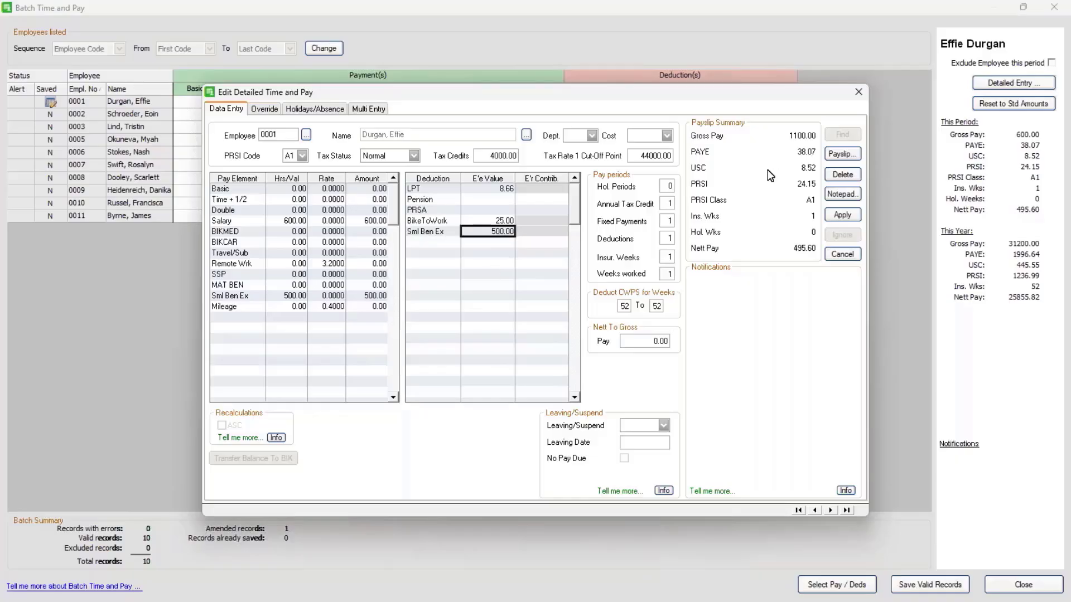
left_click(844, 158)
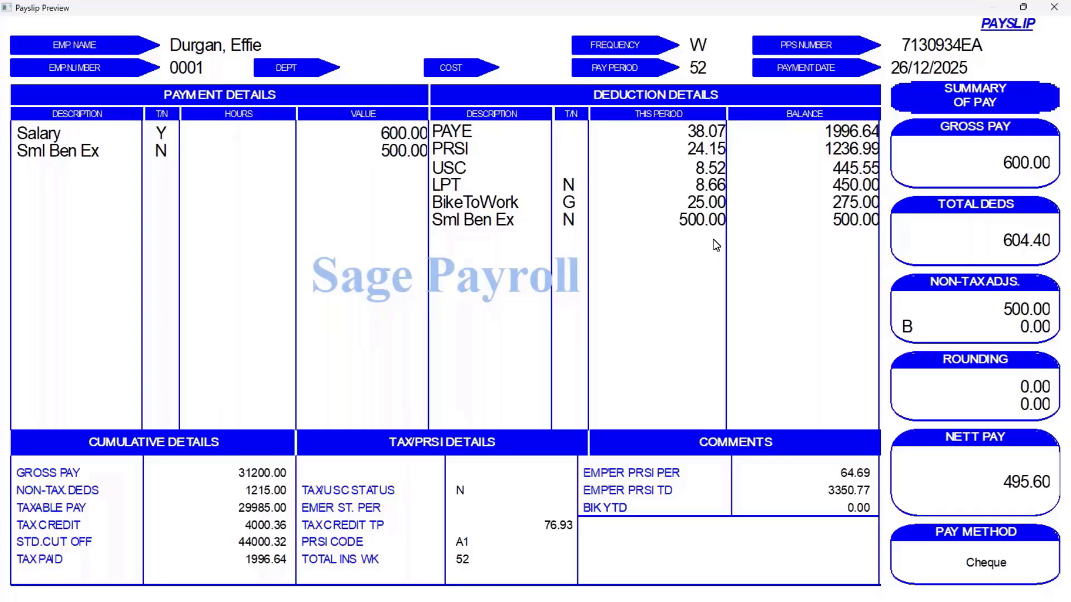
left_click(1052, 7)
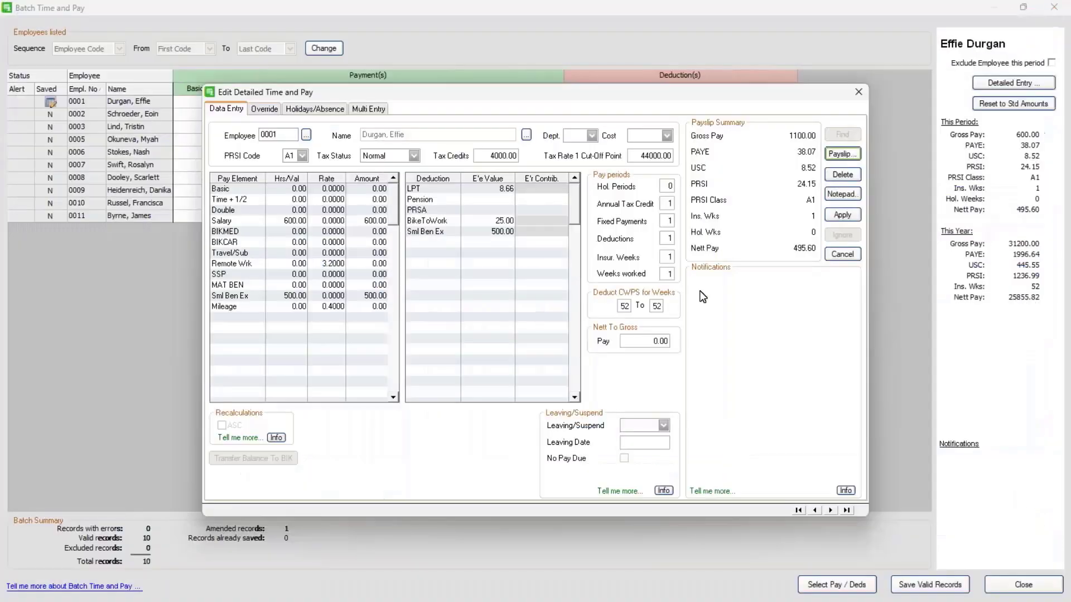
left_click(843, 254)
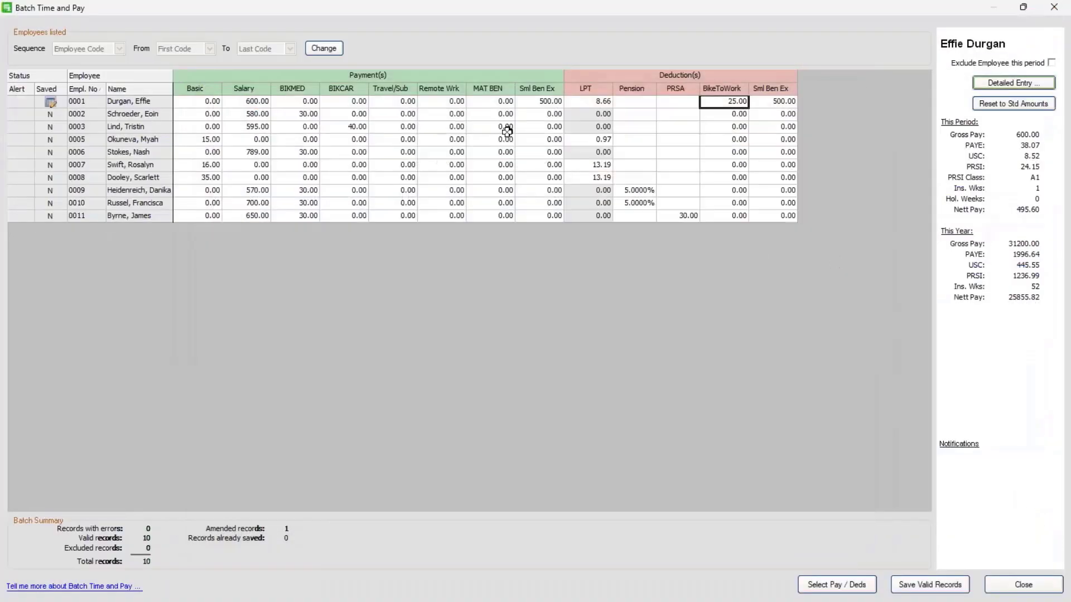
Step: Enter 500 as the Sml Ben Ex payment for the second, third and fourth employees in the batch grid
left_click(544, 115)
type("500")
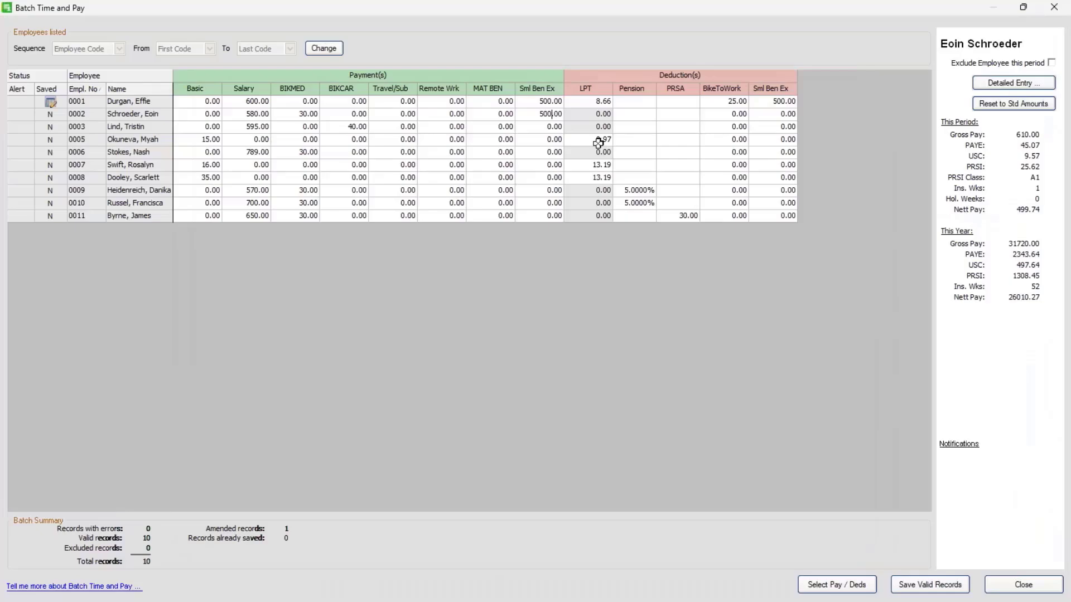
key("Return")
type("500")
key("Return")
type("500")
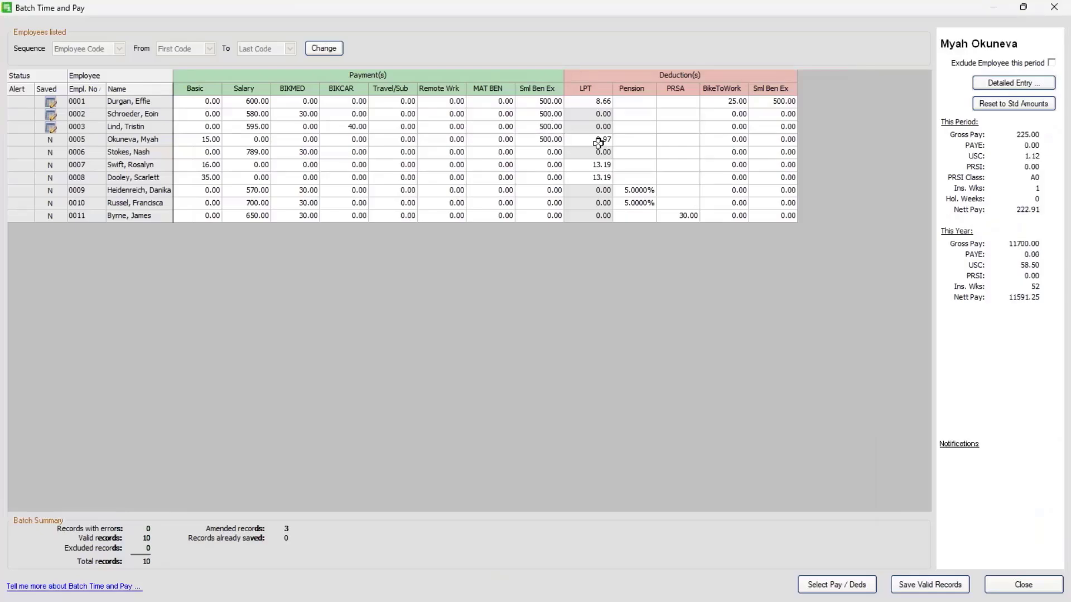
Step: Enter 500 as the matching Sml Ben Ex deduction for the second, third and fourth employees
left_click(784, 114)
type("500")
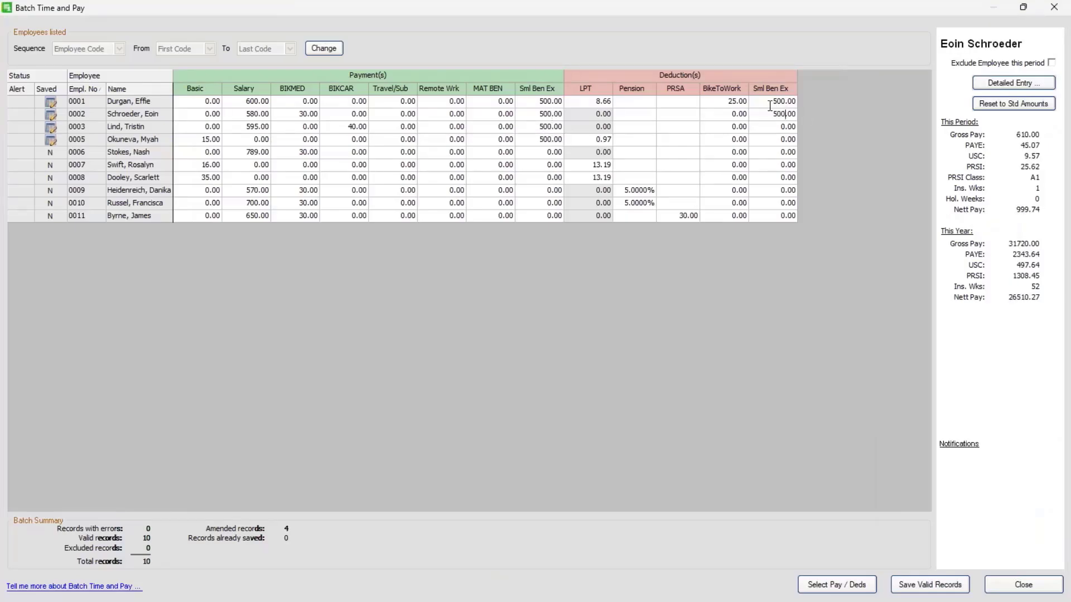
key("Return")
type("500")
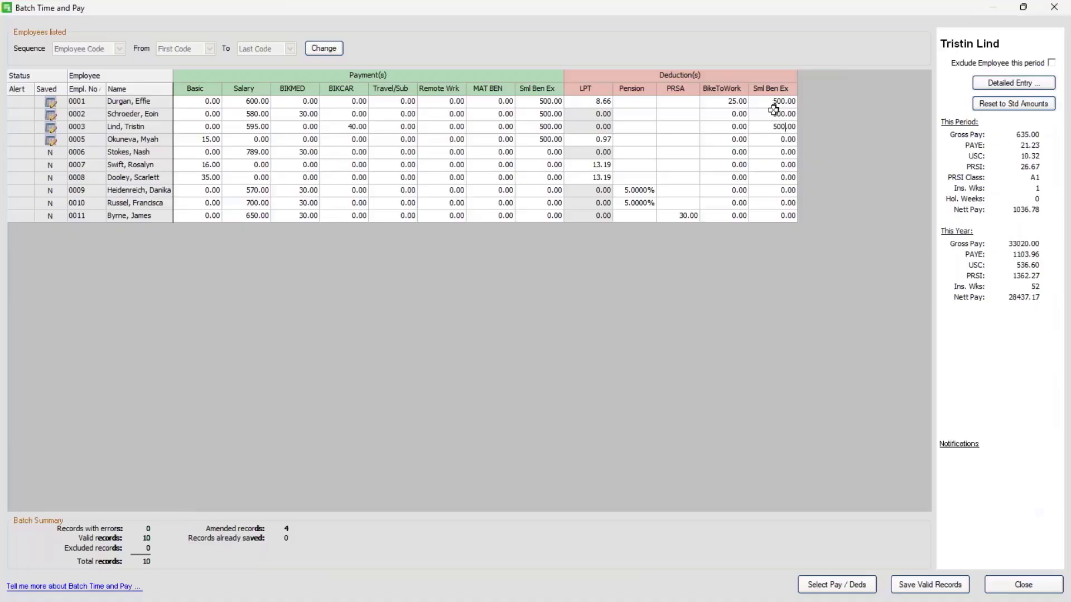
key("Return")
type("500")
key("Return")
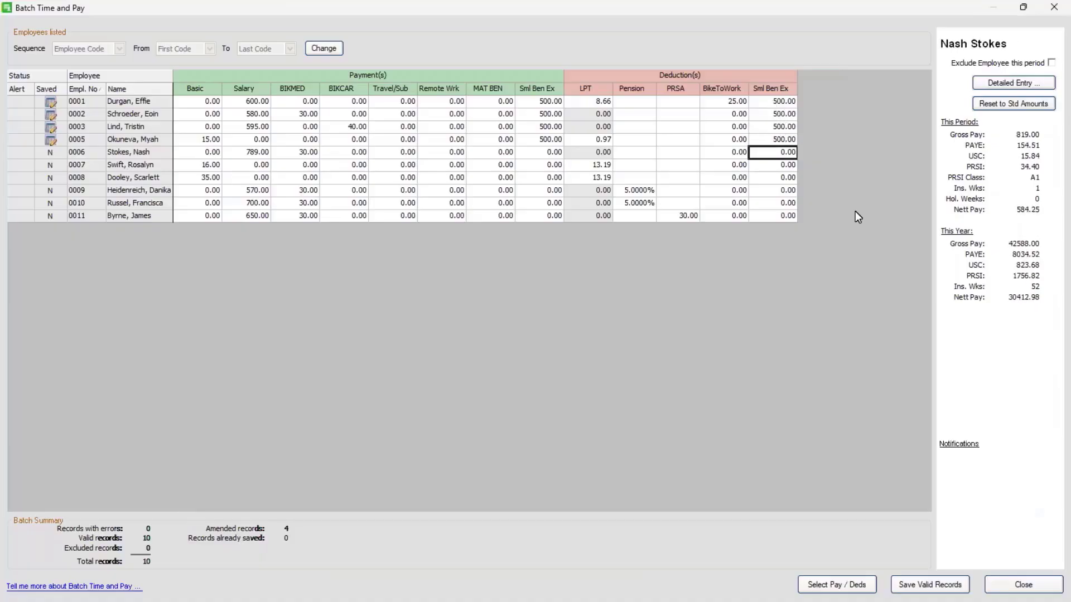
Step: Save the valid batch time and pay records and run End of Period to post the calculation results
left_click(940, 589)
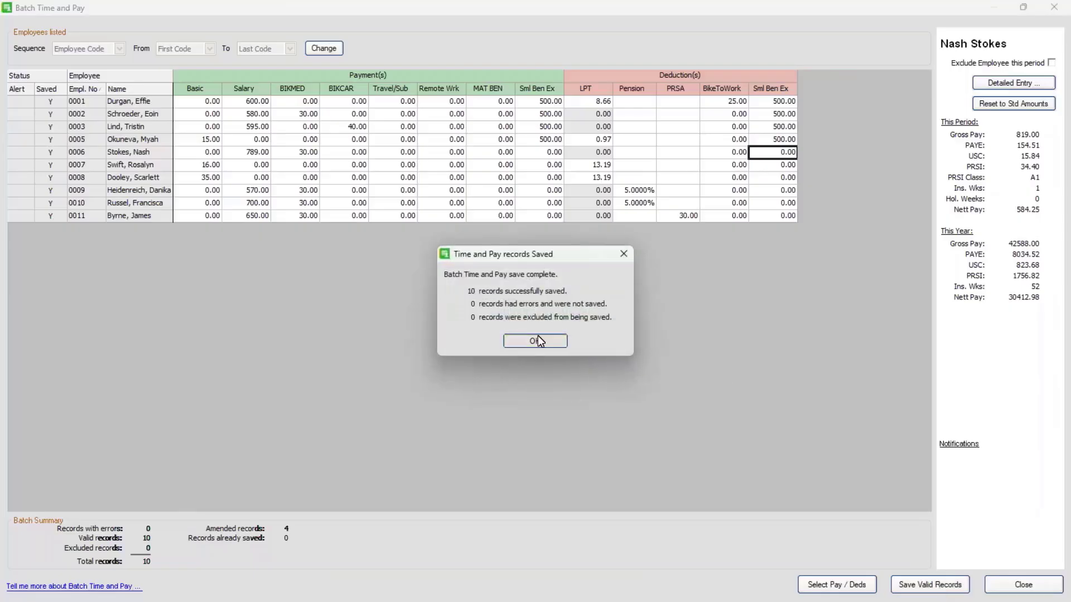
left_click(536, 340)
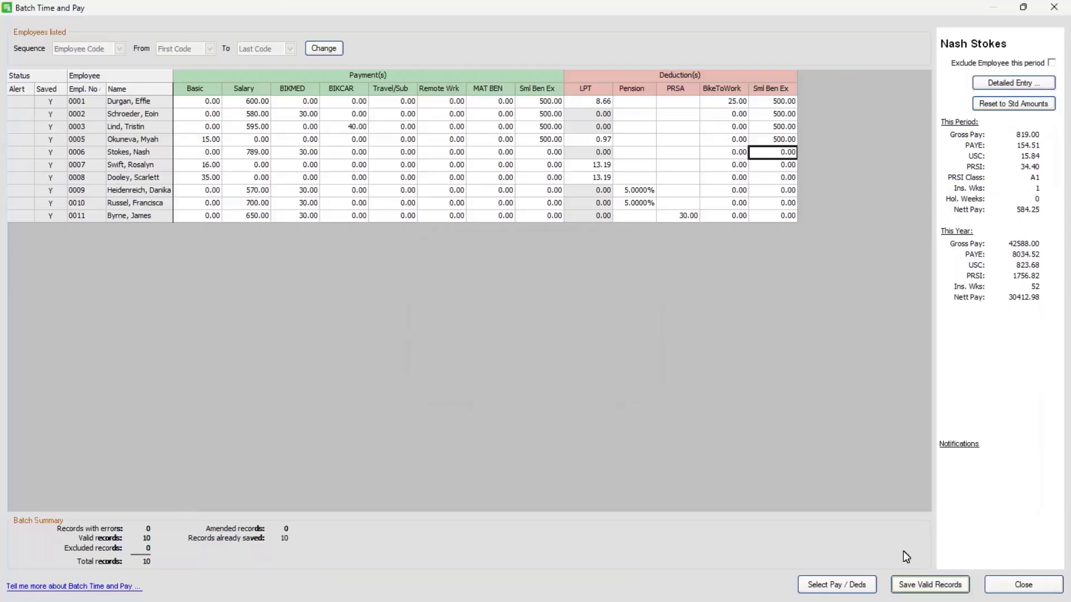
left_click(1056, 589)
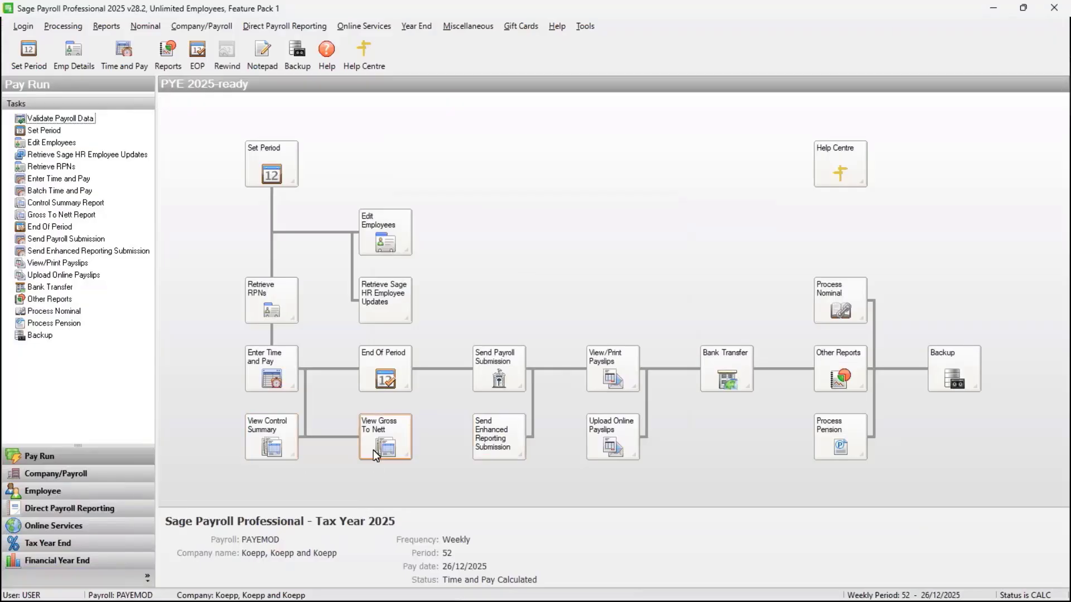
left_click(389, 357)
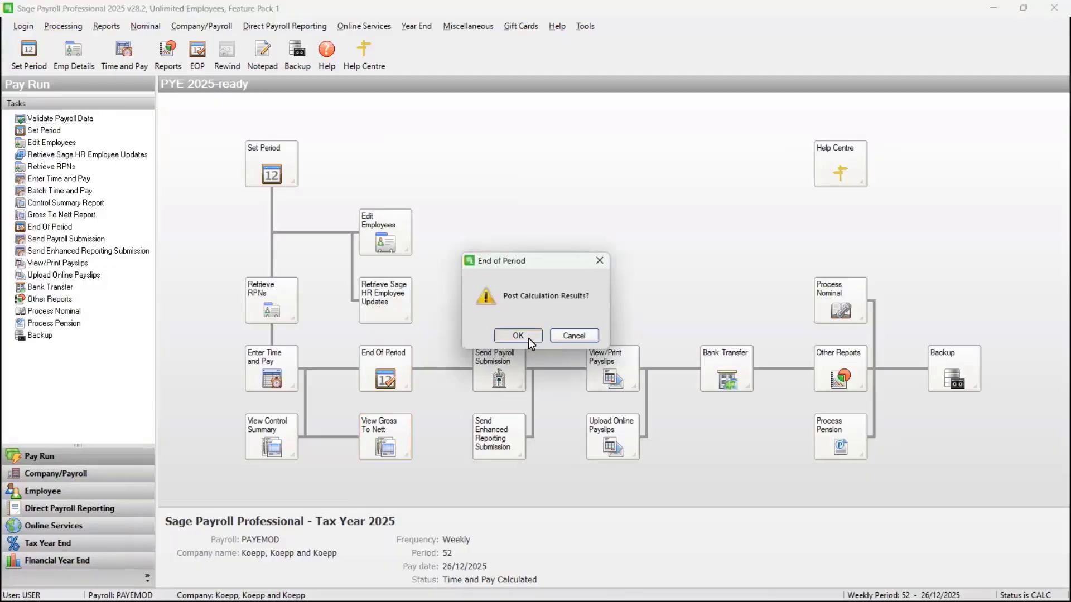
left_click(527, 337)
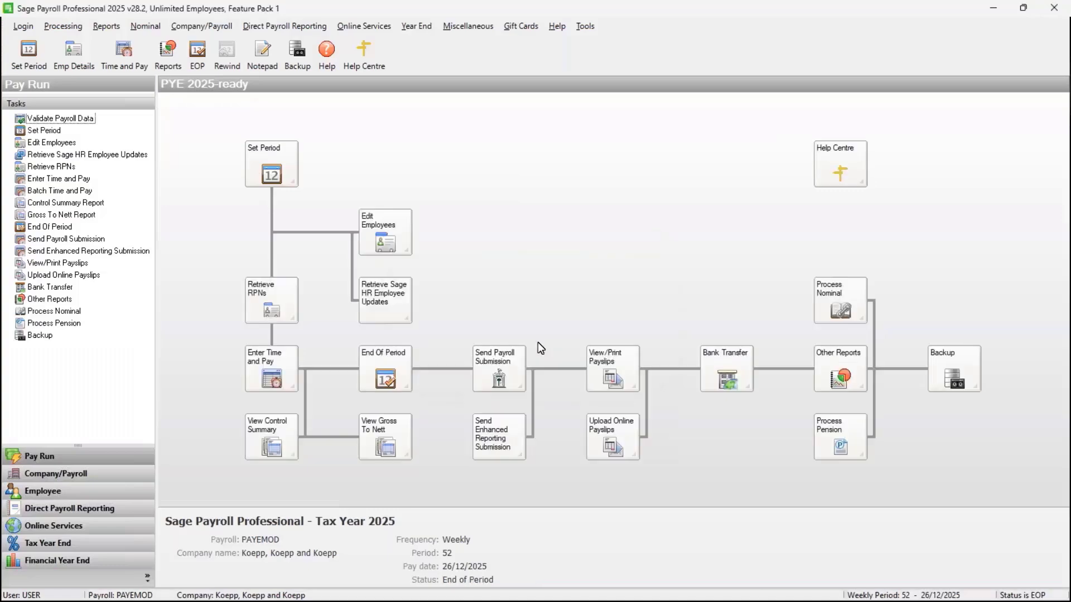
Step: Send the payroll submission to Revenue, going through the checklist, log-on and review details, and finish the submission
left_click(518, 370)
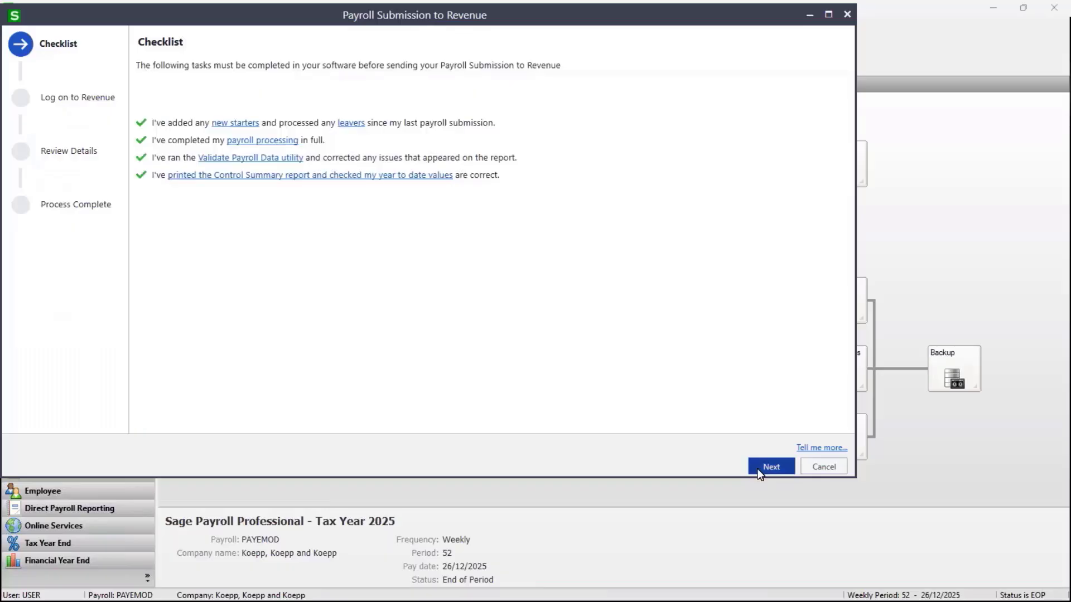
left_click(760, 471)
left_click(760, 471)
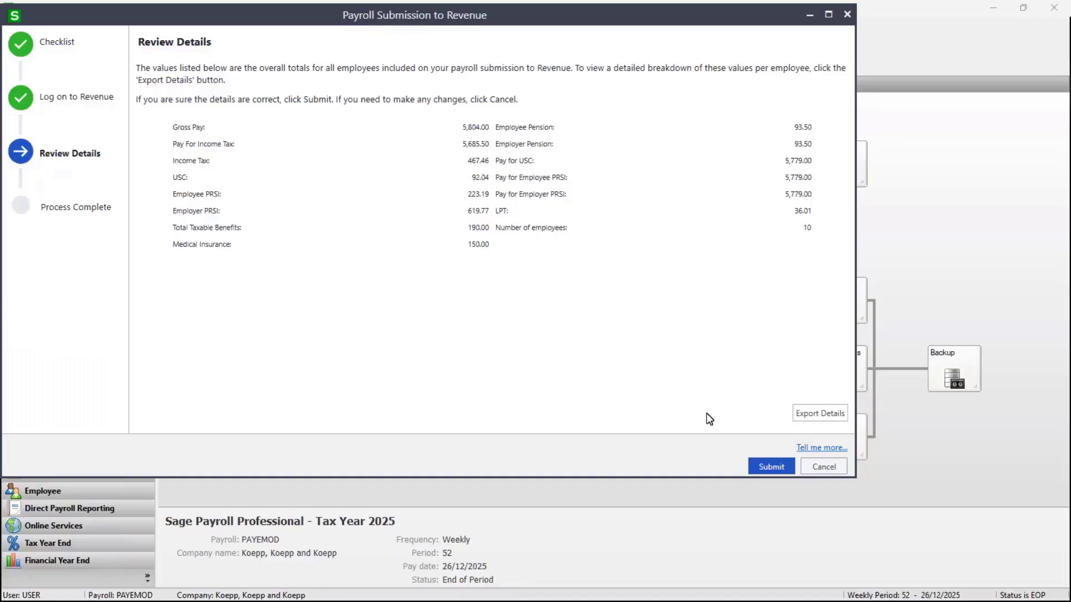
left_click(767, 472)
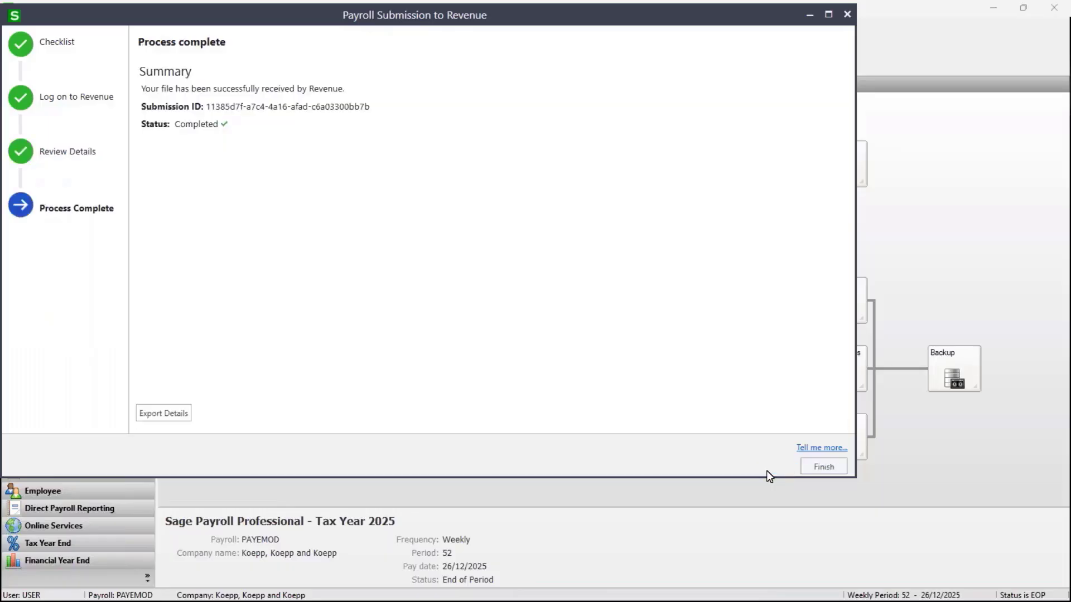
left_click(823, 468)
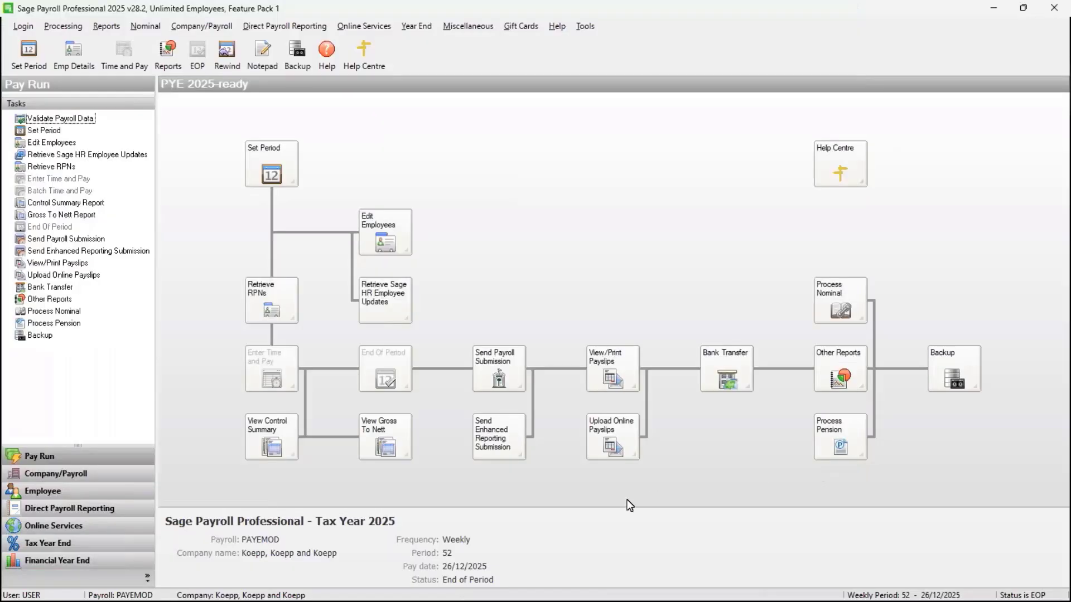
Step: Start an Enhanced Reporting Submission in a maximised window and check the employees' Small Benefit amounts in the expense categories
left_click(504, 447)
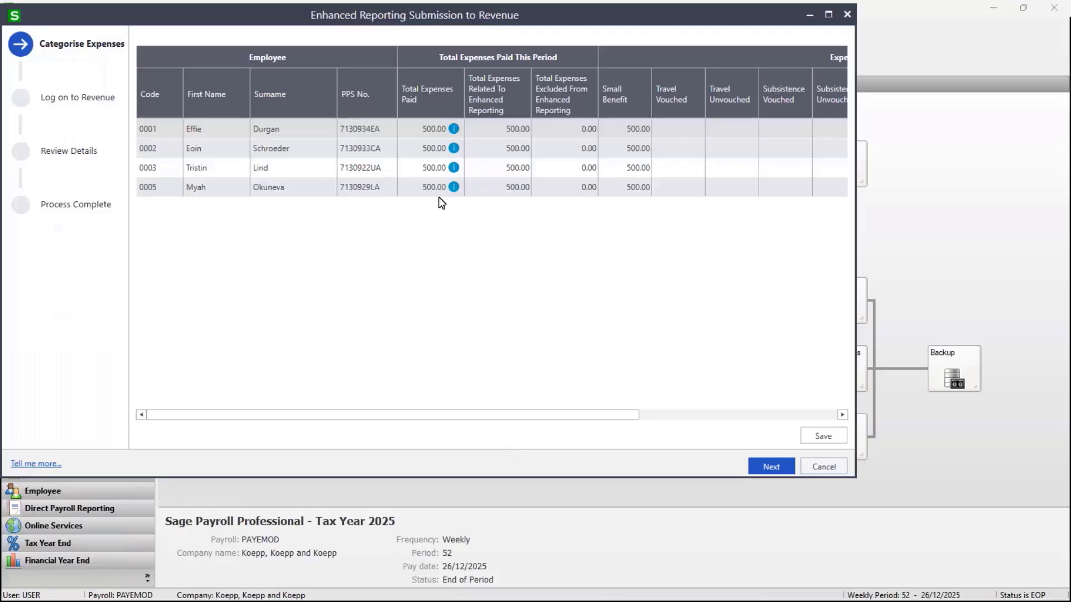
left_click(438, 191)
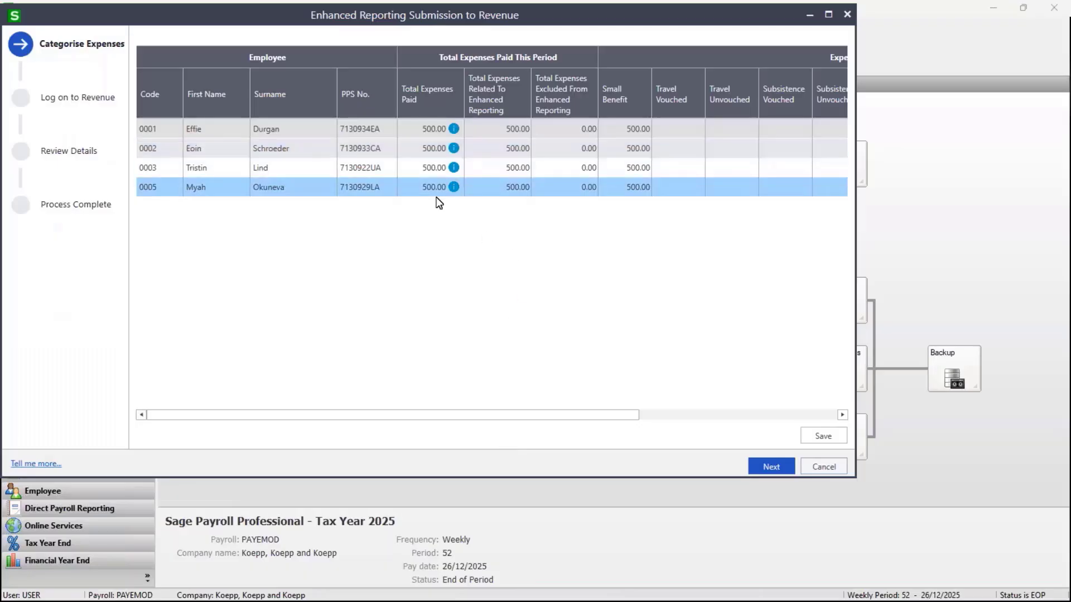
left_click(829, 13)
left_click(628, 162)
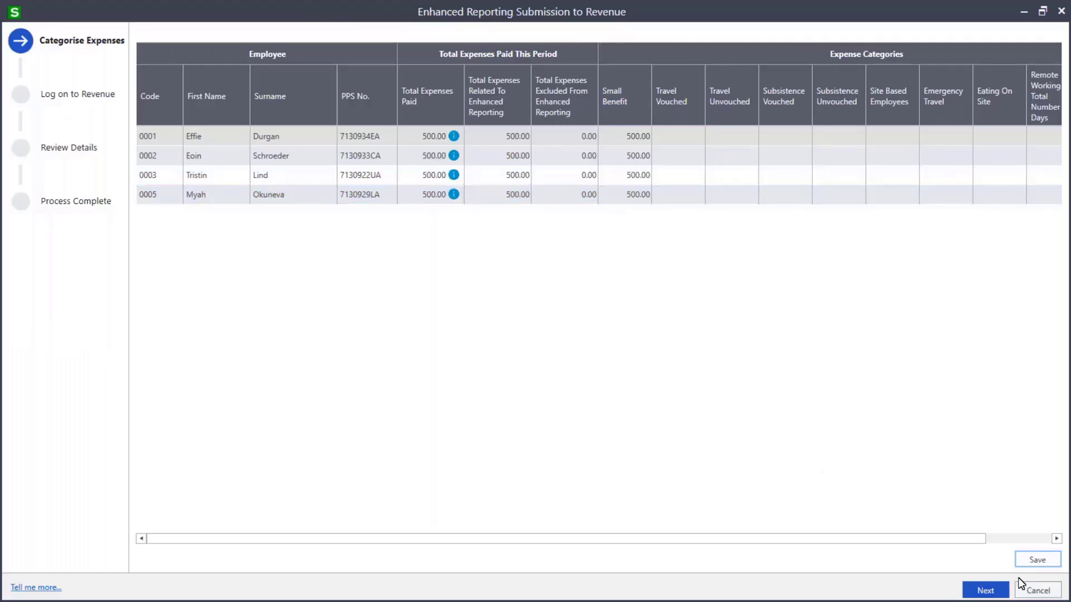
Step: Submit the categorised expenses to Revenue using the saved ROS certificate credentials, and finish the enhanced reporting submission
left_click(981, 592)
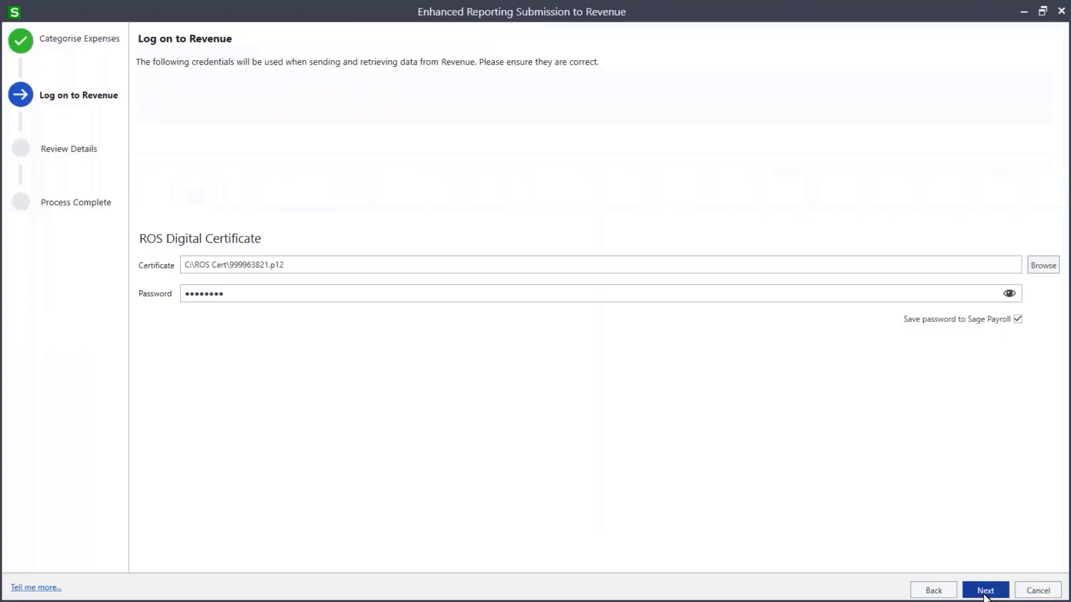
left_click(984, 595)
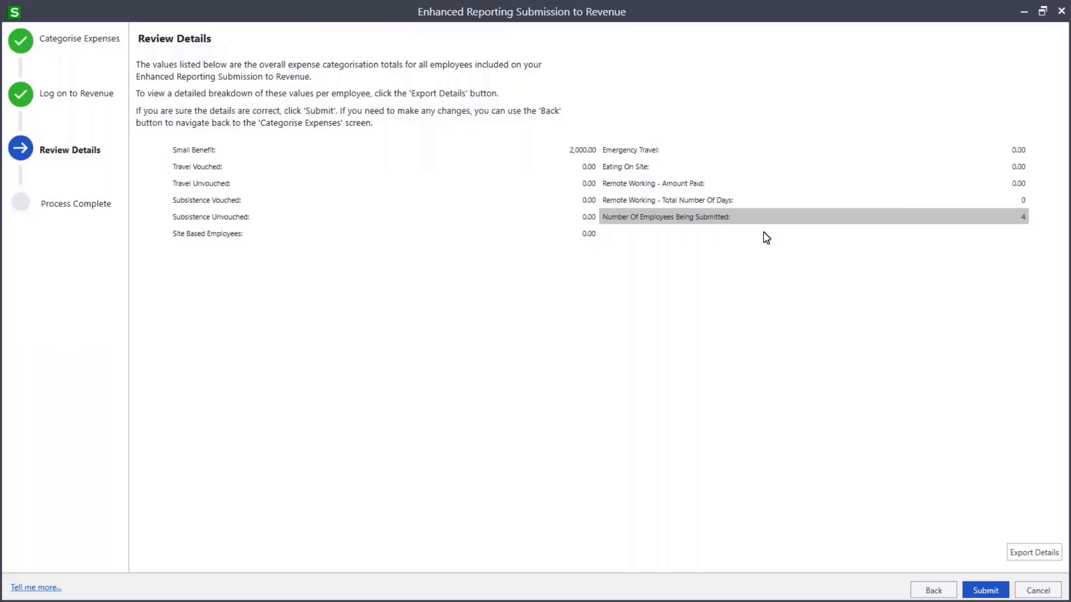
left_click(978, 593)
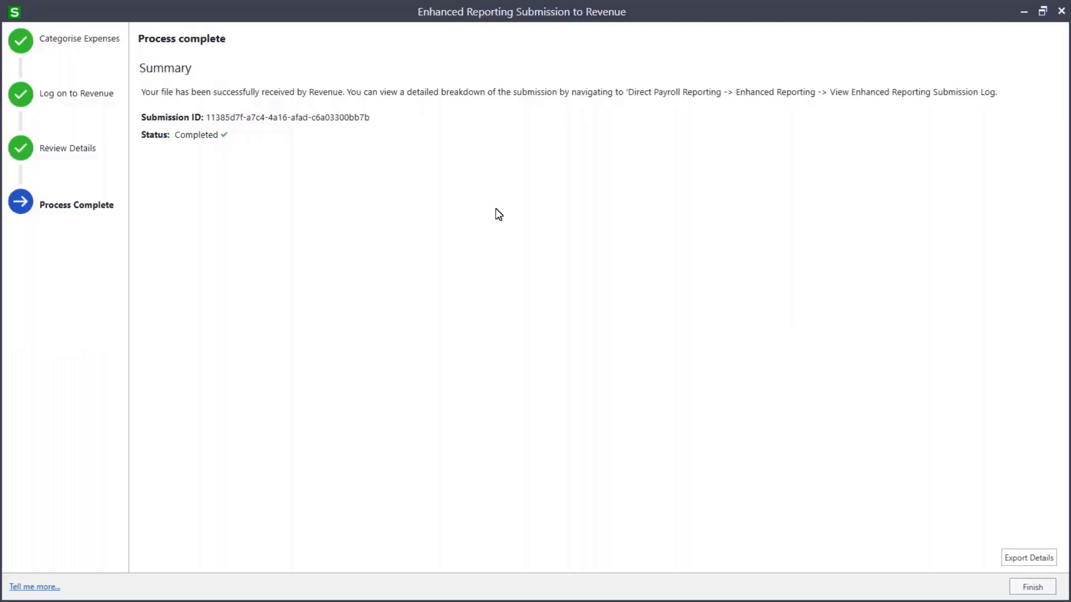
left_click(1033, 589)
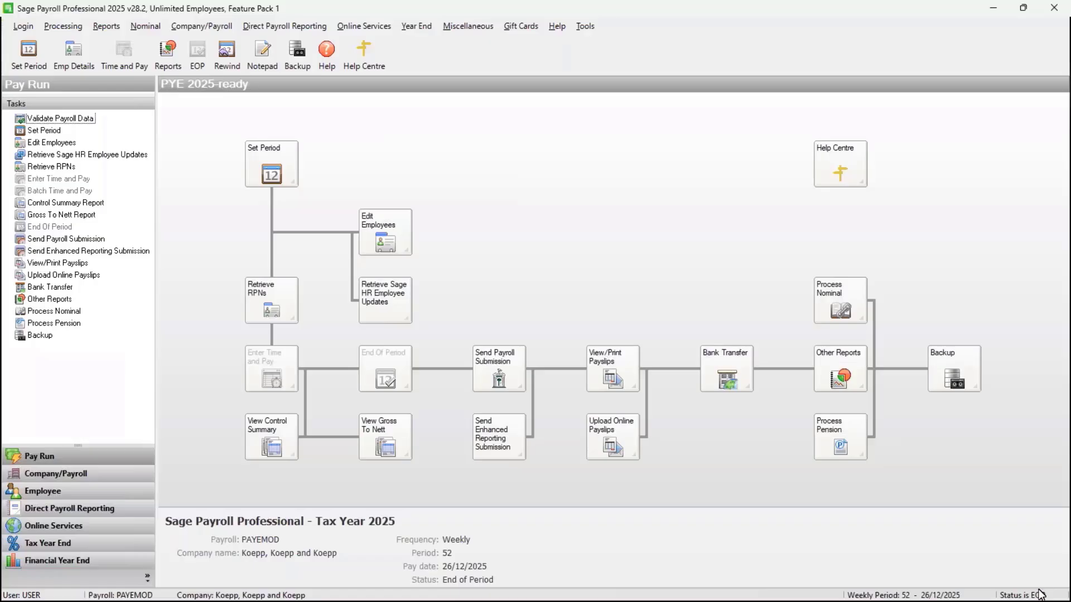